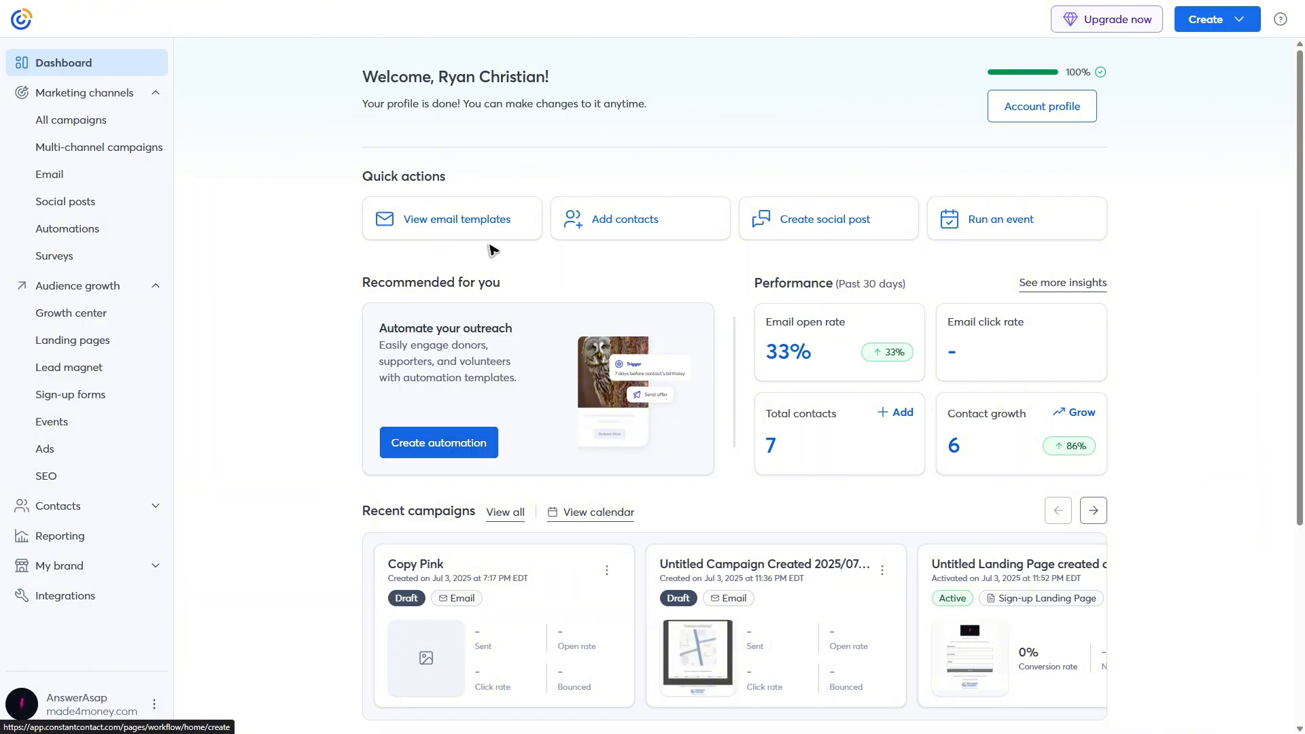
Open the sign-up forms page from the audience growth section
{"action": "left_click", "coordinate": [160, 285]}
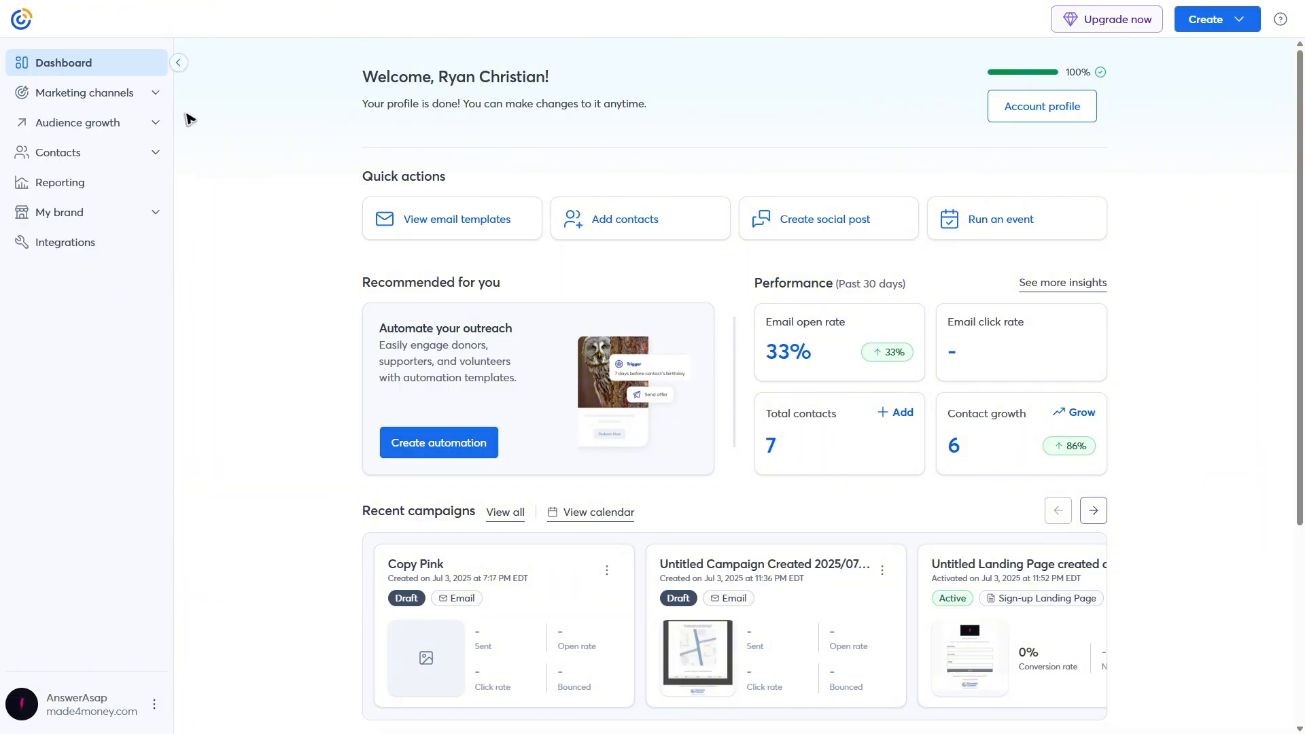
{"action": "left_click", "coordinate": [136, 91]}
{"action": "left_click", "coordinate": [152, 129]}
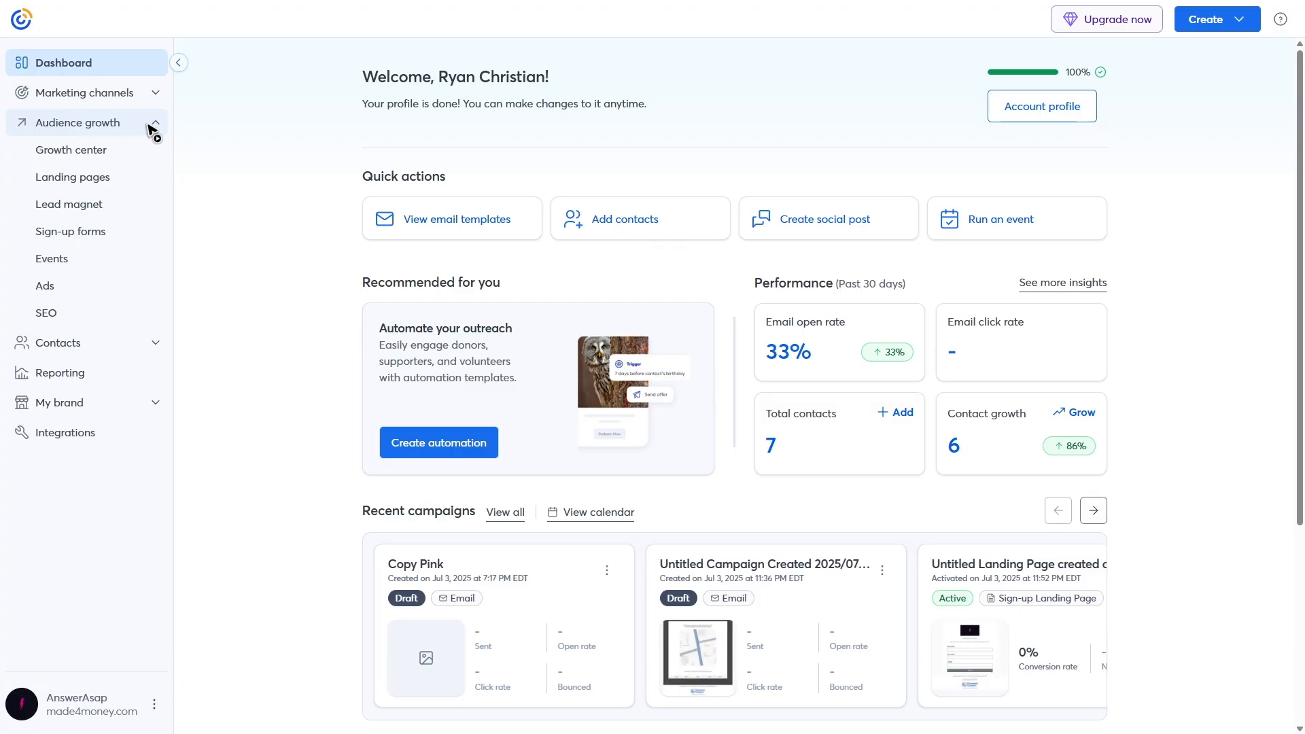
{"action": "left_click", "coordinate": [85, 235]}
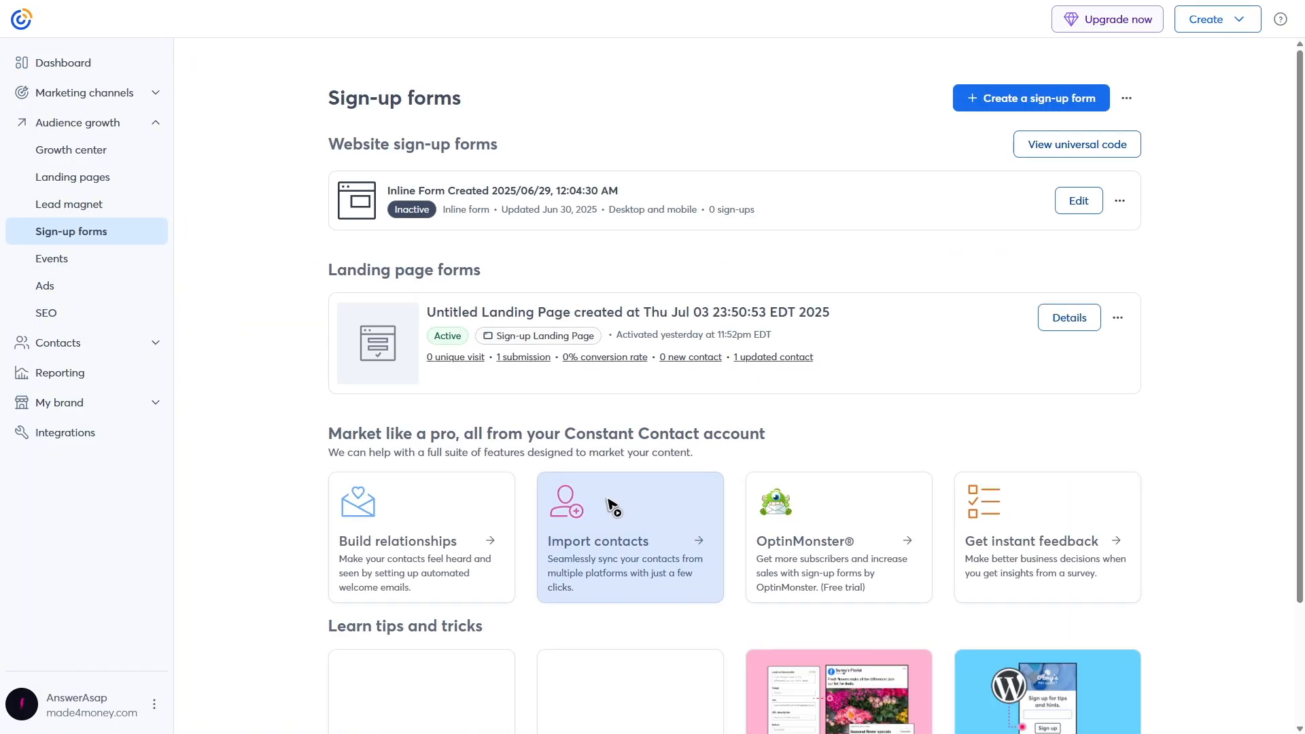
Create a new inline sign-up form and continue past the test-drive notice into the form editor
{"action": "left_click", "coordinate": [991, 102]}
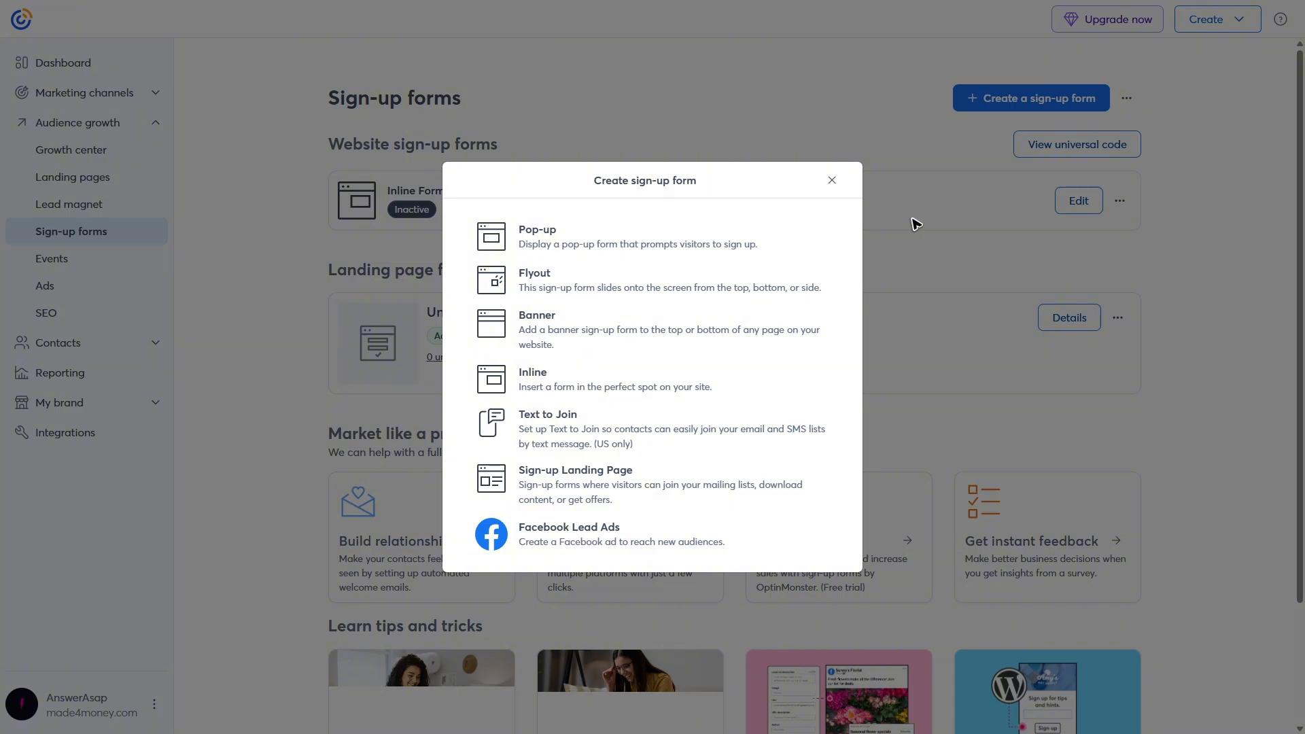
{"action": "left_click", "coordinate": [597, 253]}
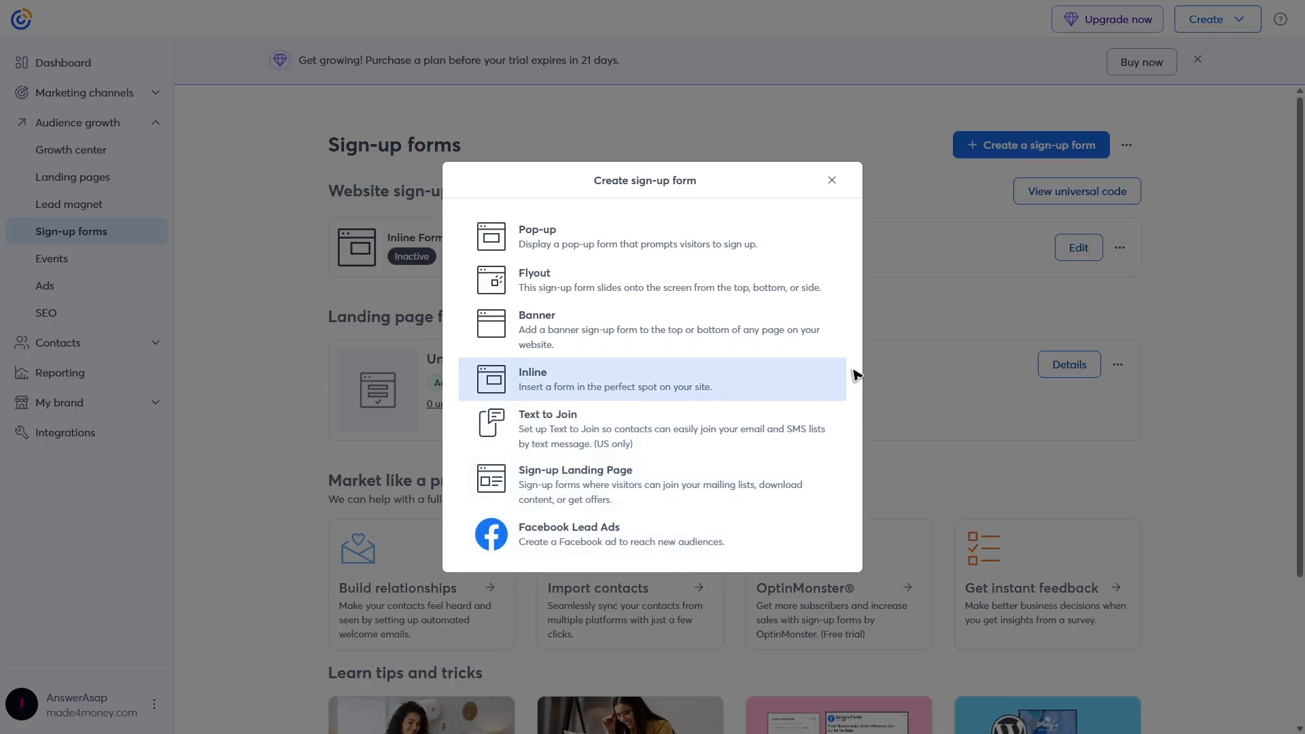
{"action": "left_click", "coordinate": [823, 398]}
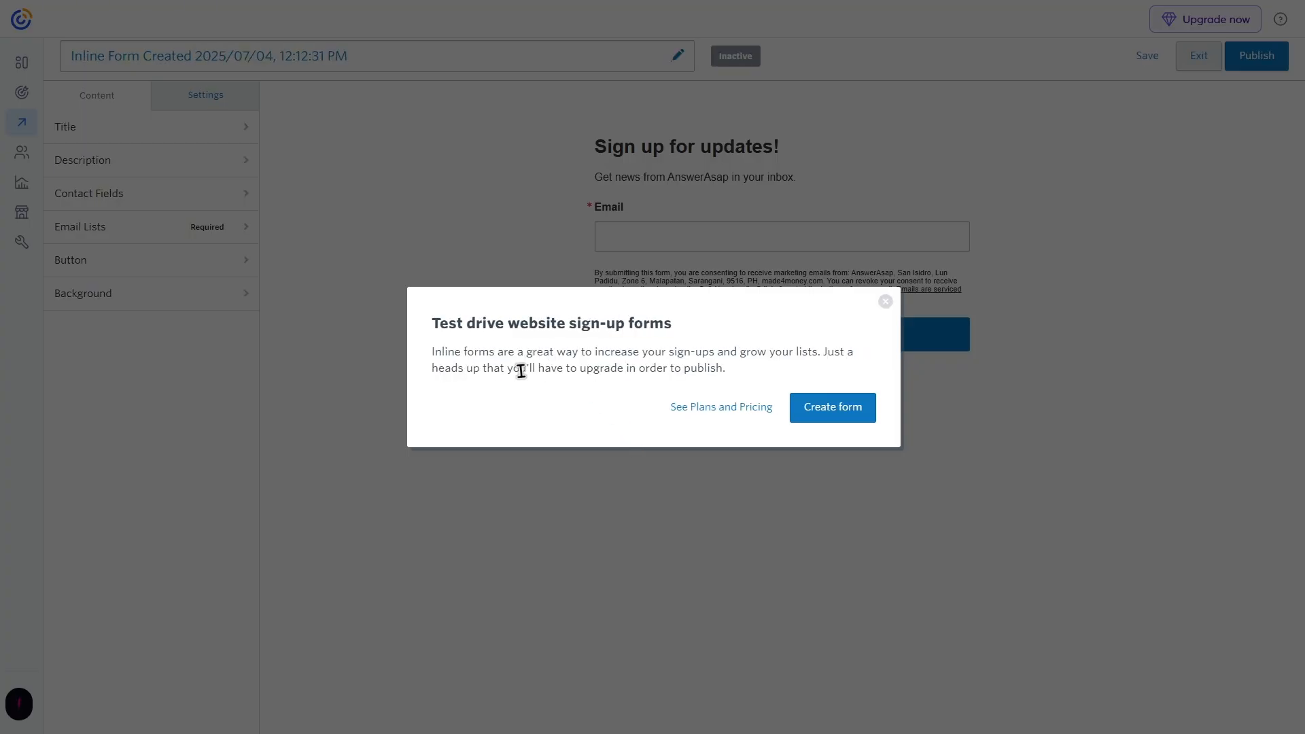
{"action": "left_click_drag", "start_coordinate": [480, 367], "coordinate": [704, 375]}
{"action": "left_click", "coordinate": [765, 380]}
{"action": "left_click", "coordinate": [836, 414]}
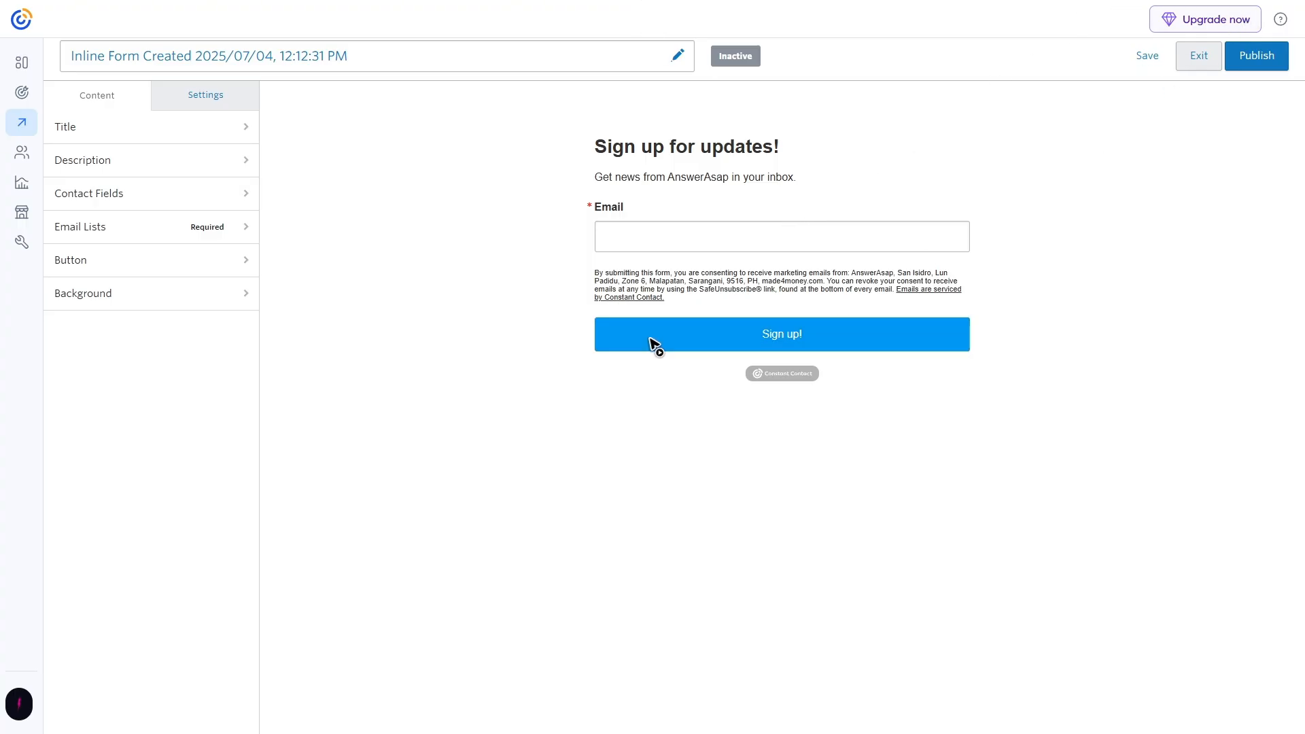
Change the form title to "Sign up for free candy!"
{"action": "scroll", "coordinate": [571, 345], "scroll_direction": "up", "scroll_amount": 1}
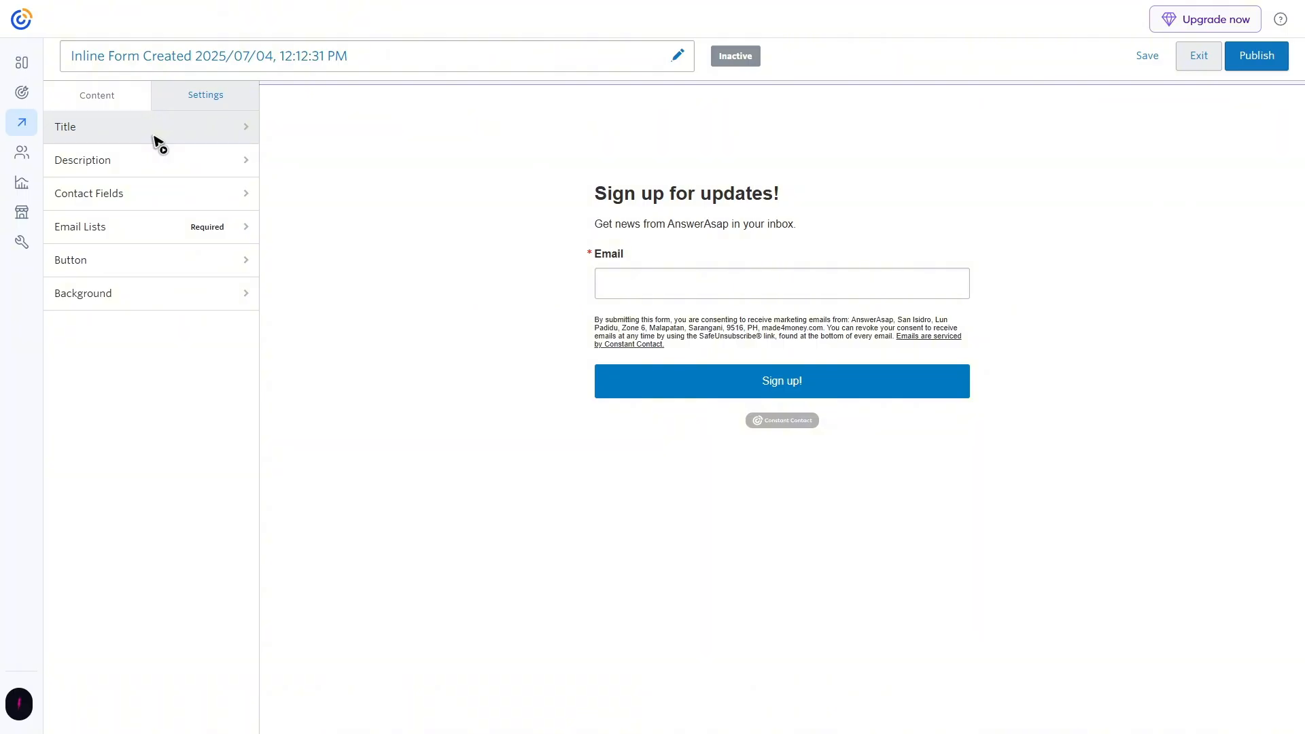
{"action": "left_click", "coordinate": [96, 135]}
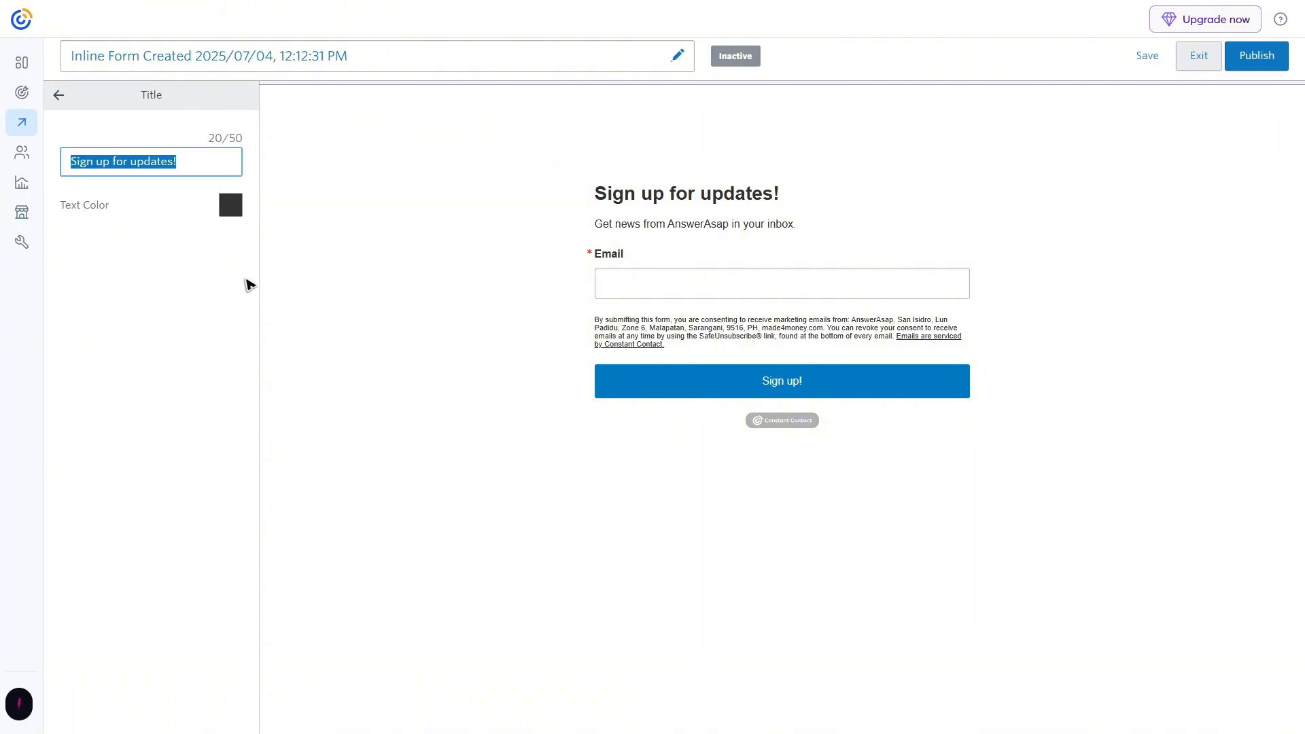
{"action": "key", "text": "Right"}
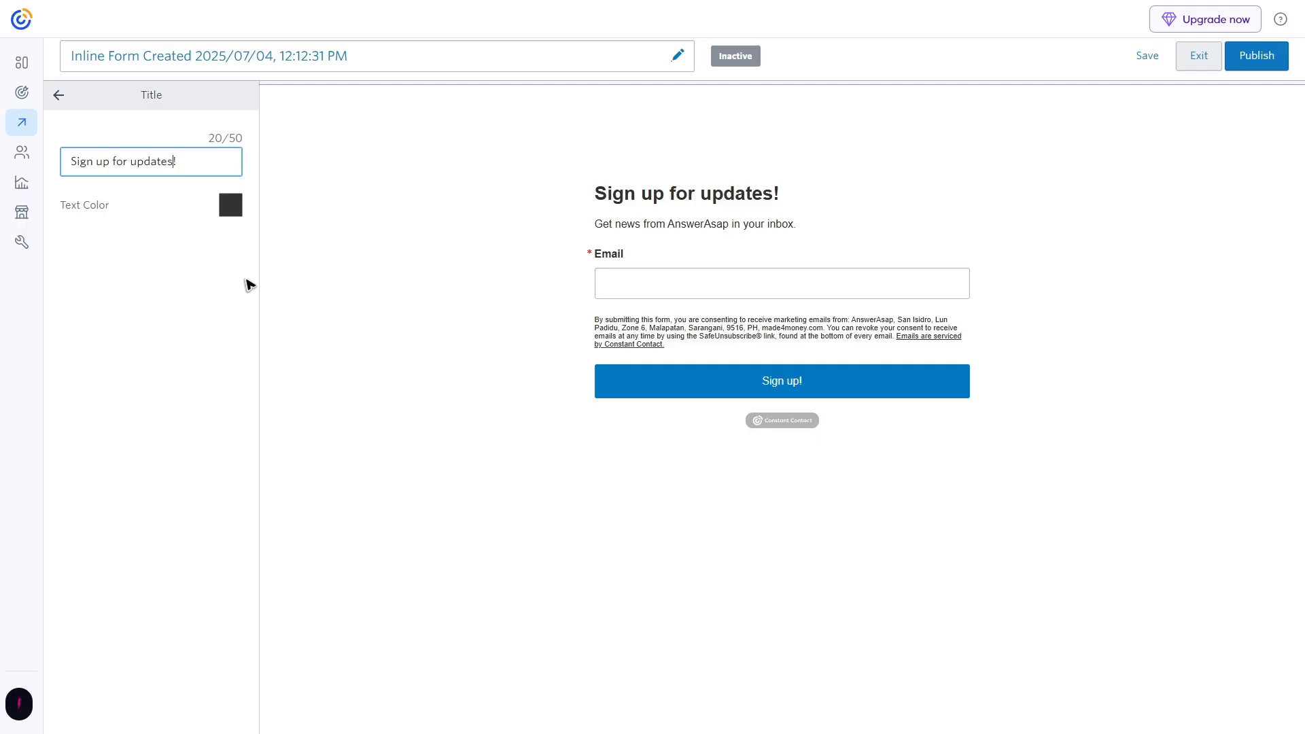
{"action": "key", "text": "BackSpace"}
{"action": "key", "text": "BackSpace"}
{"action": "key", "text": "BackSpace"}
{"action": "key", "text": "BackSpace"}
{"action": "key", "text": "BackSpace"}
{"action": "key", "text": "BackSpace"}
{"action": "key", "text": "BackSpace"}
{"action": "type", "text": "free canndy"}
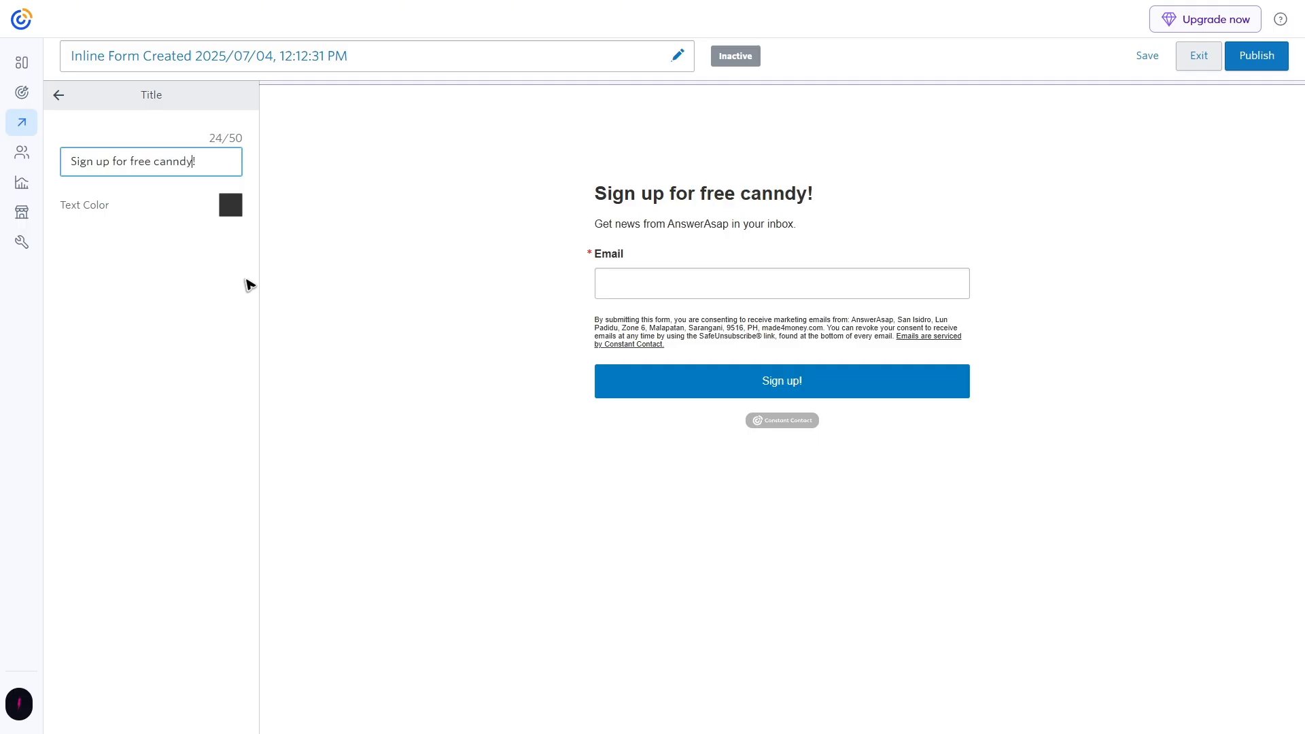
{"action": "key", "text": "BackSpace"}
{"action": "key", "text": "BackSpace"}
{"action": "key", "text": "BackSpace"}
{"action": "type", "text": "dy"}
{"action": "key", "text": "F5"}
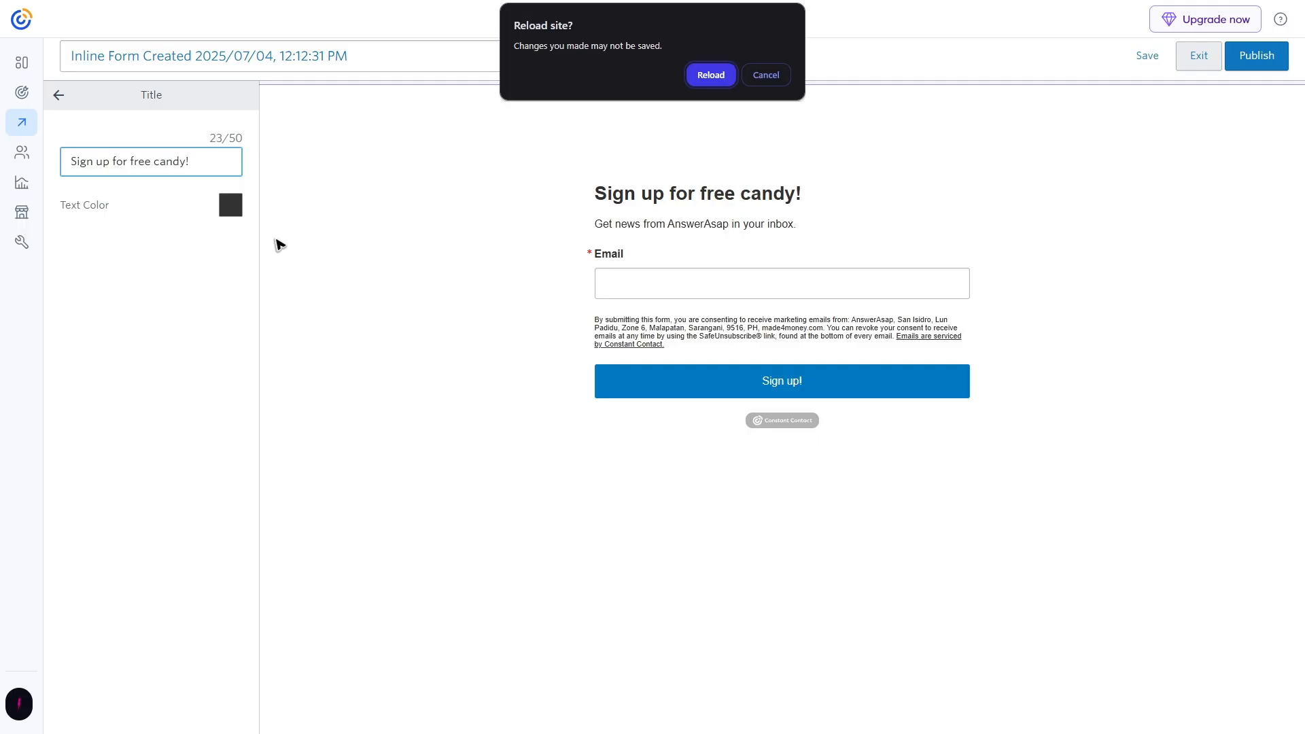
{"action": "key", "text": "Escape"}
Set the form title's text color to dark magenta and return to the content list
{"action": "left_click", "coordinate": [230, 204]}
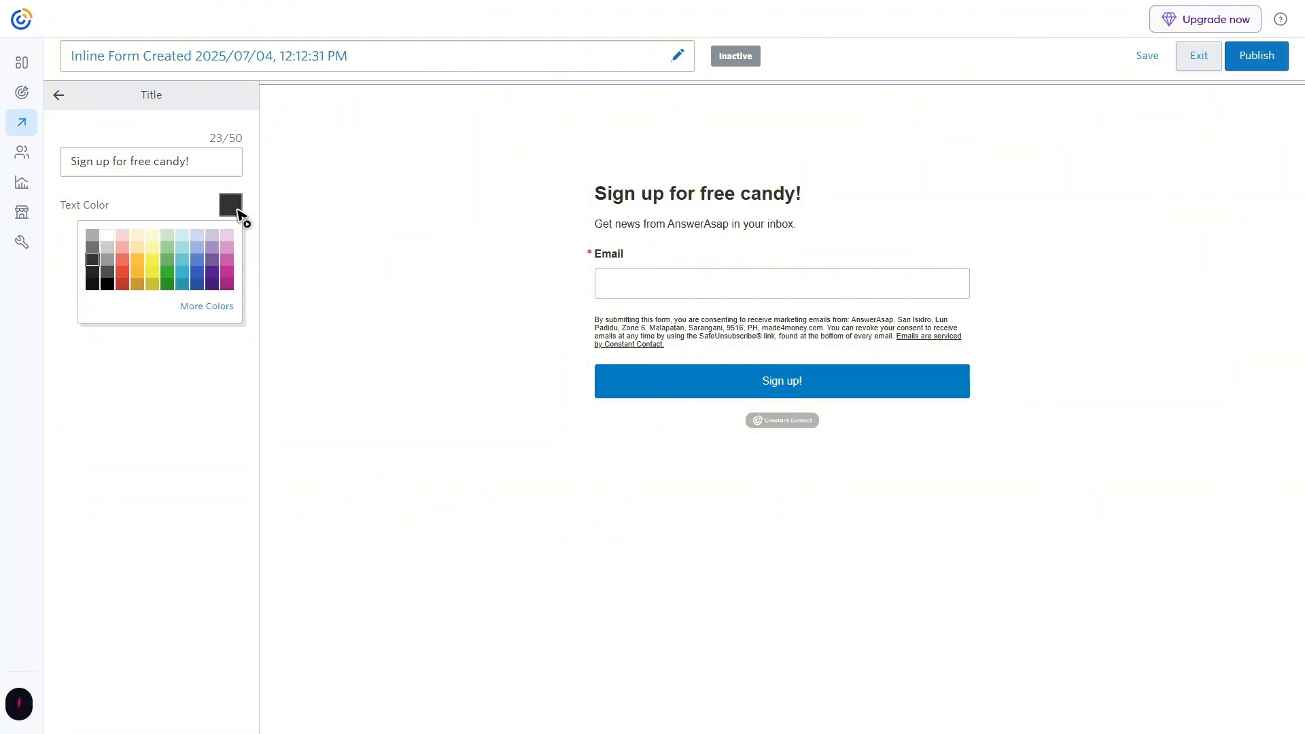
{"action": "left_click", "coordinate": [235, 289]}
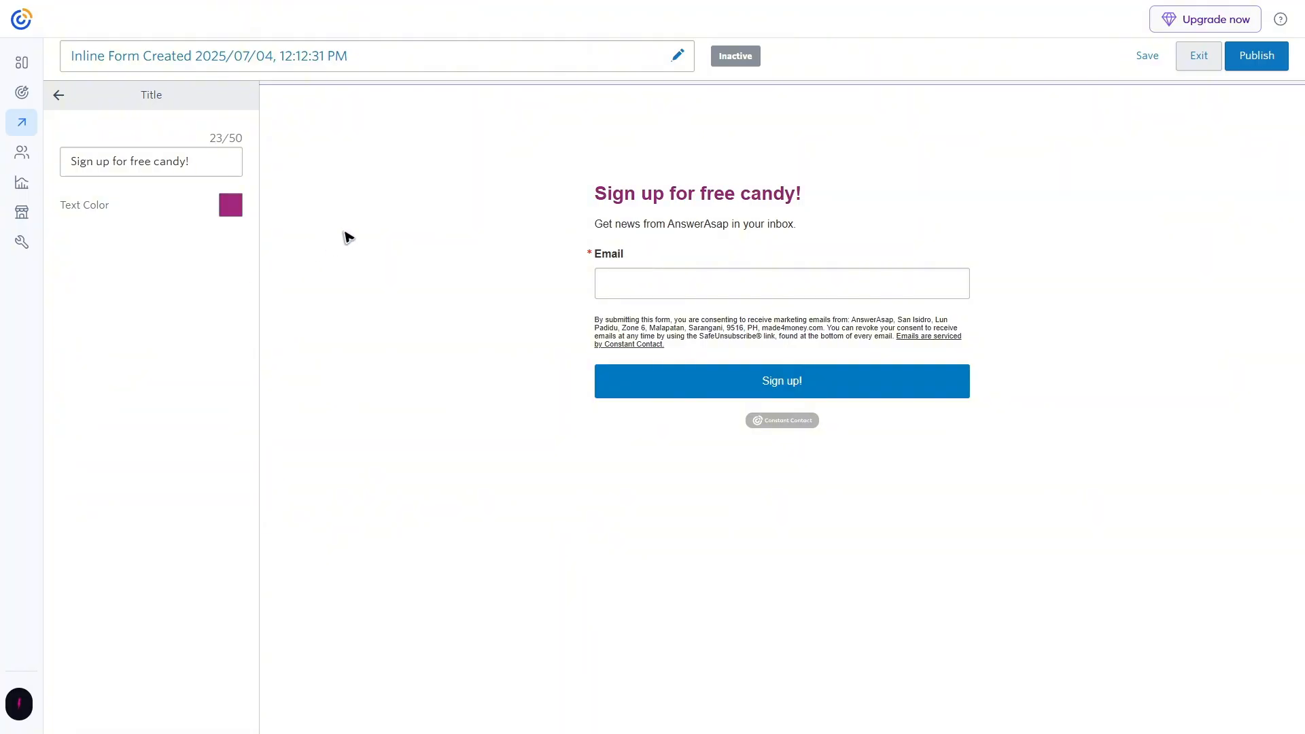
{"action": "left_click", "coordinate": [57, 95]}
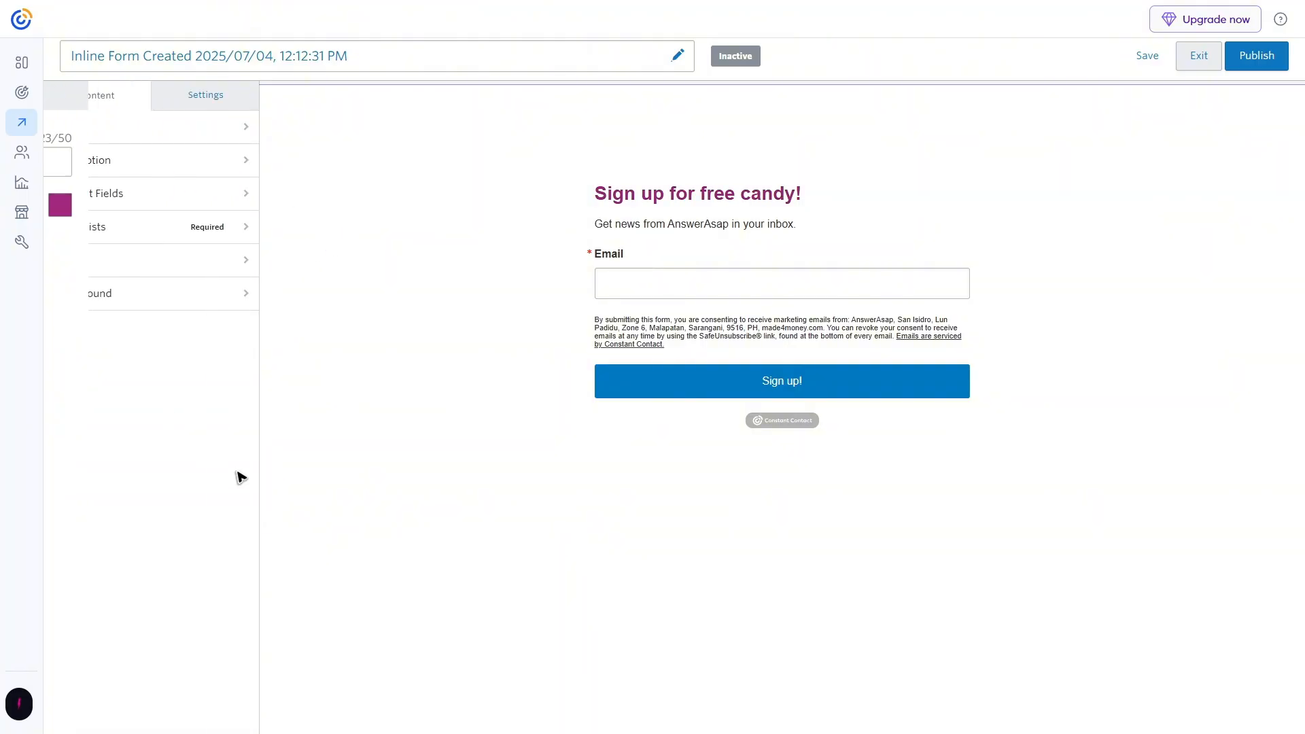
Add the First Name, Last Name, Phone Number and Country contact fields to the form
{"action": "left_click", "coordinate": [110, 161]}
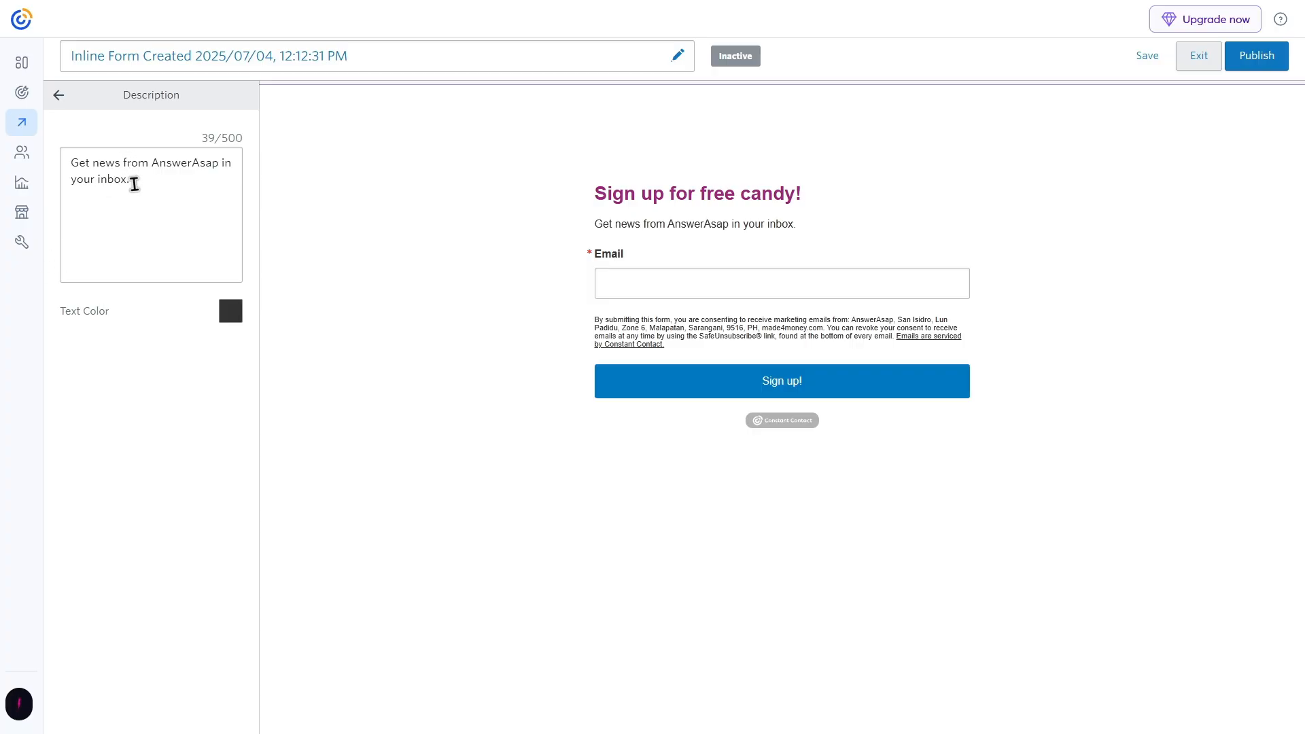
{"action": "left_click", "coordinate": [59, 95]}
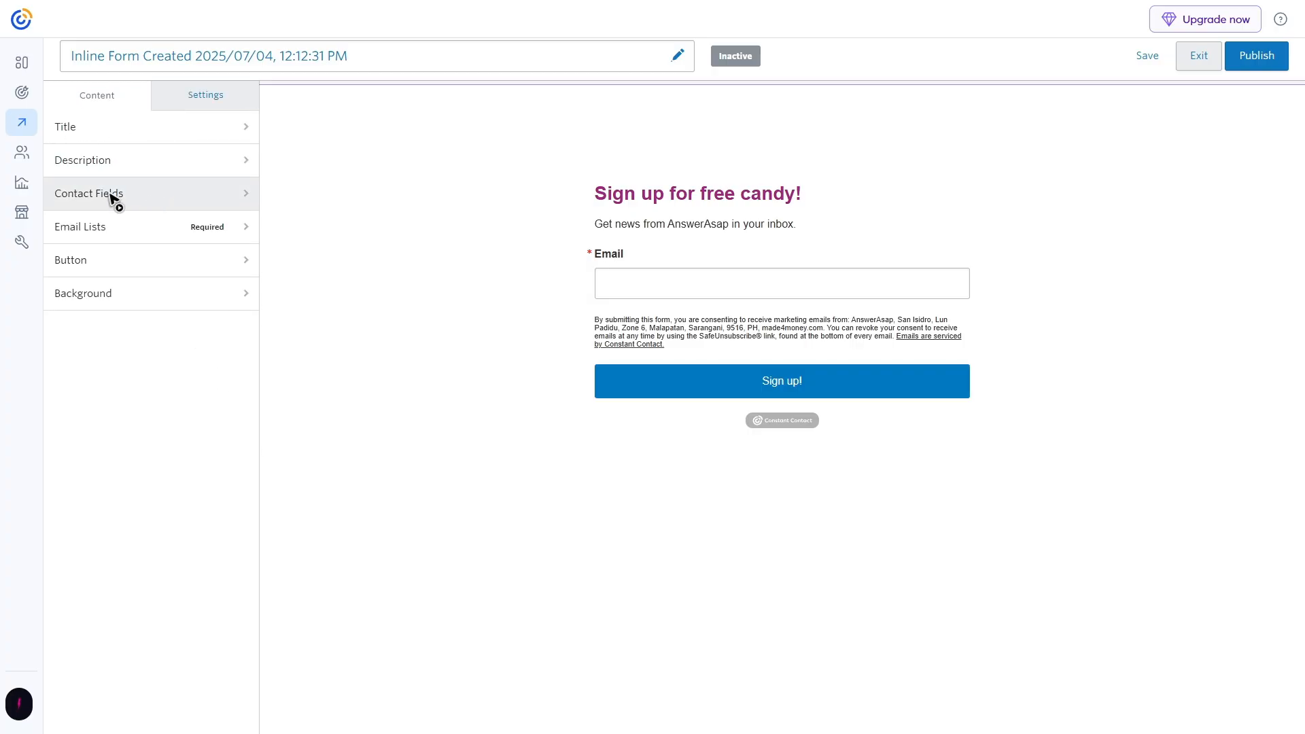
{"action": "left_click", "coordinate": [112, 197]}
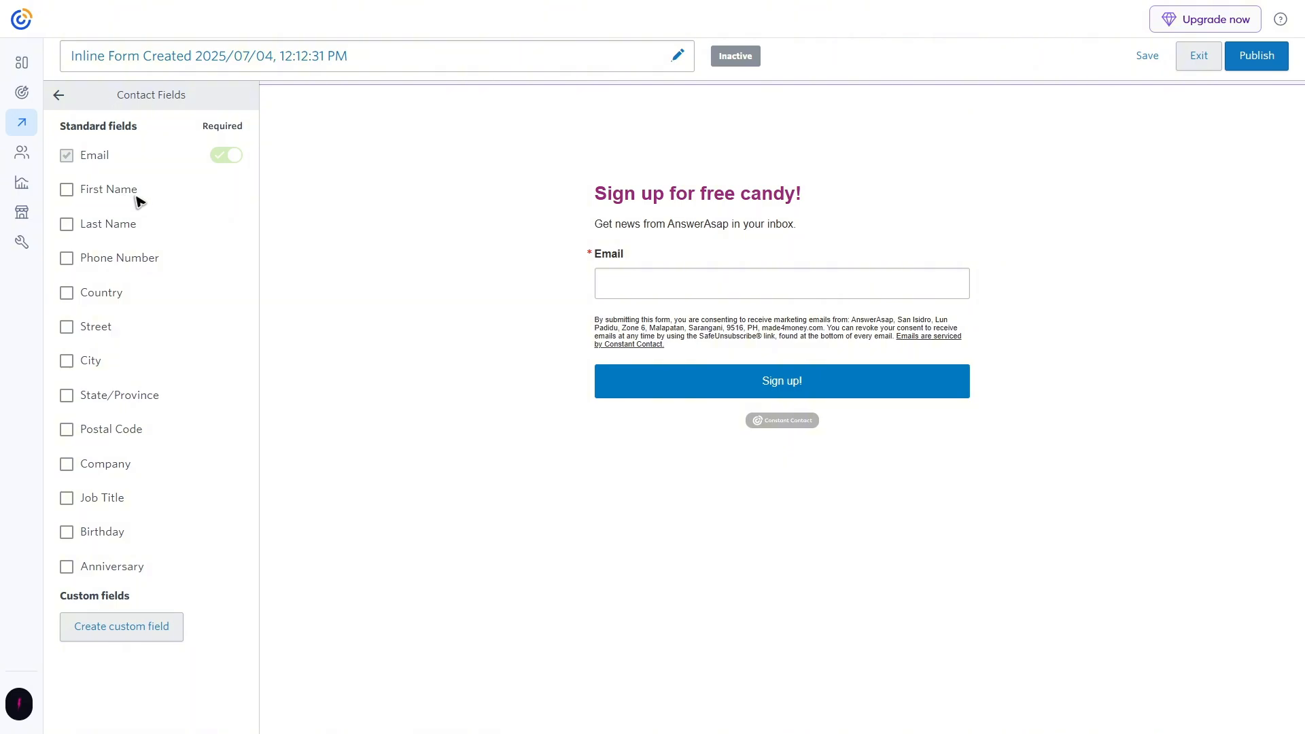
{"action": "left_click", "coordinate": [67, 190]}
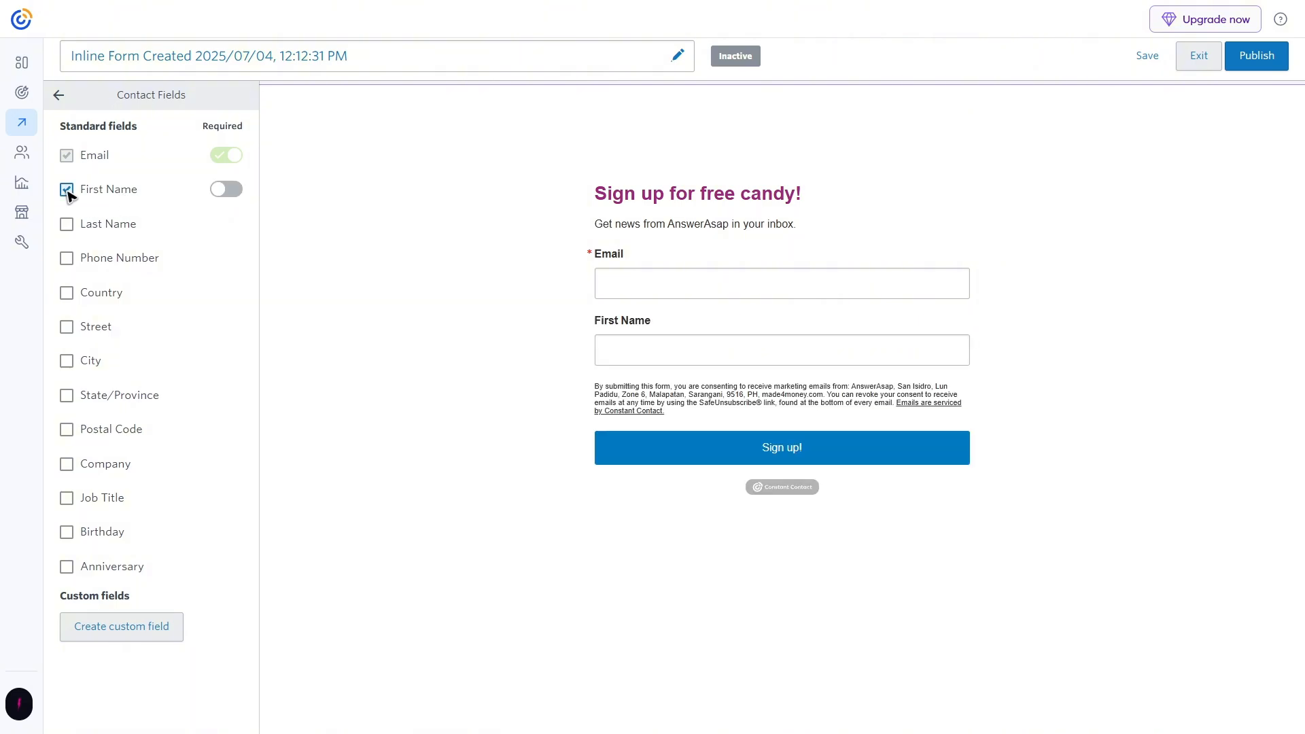
{"action": "left_click", "coordinate": [66, 224]}
{"action": "left_click", "coordinate": [68, 259]}
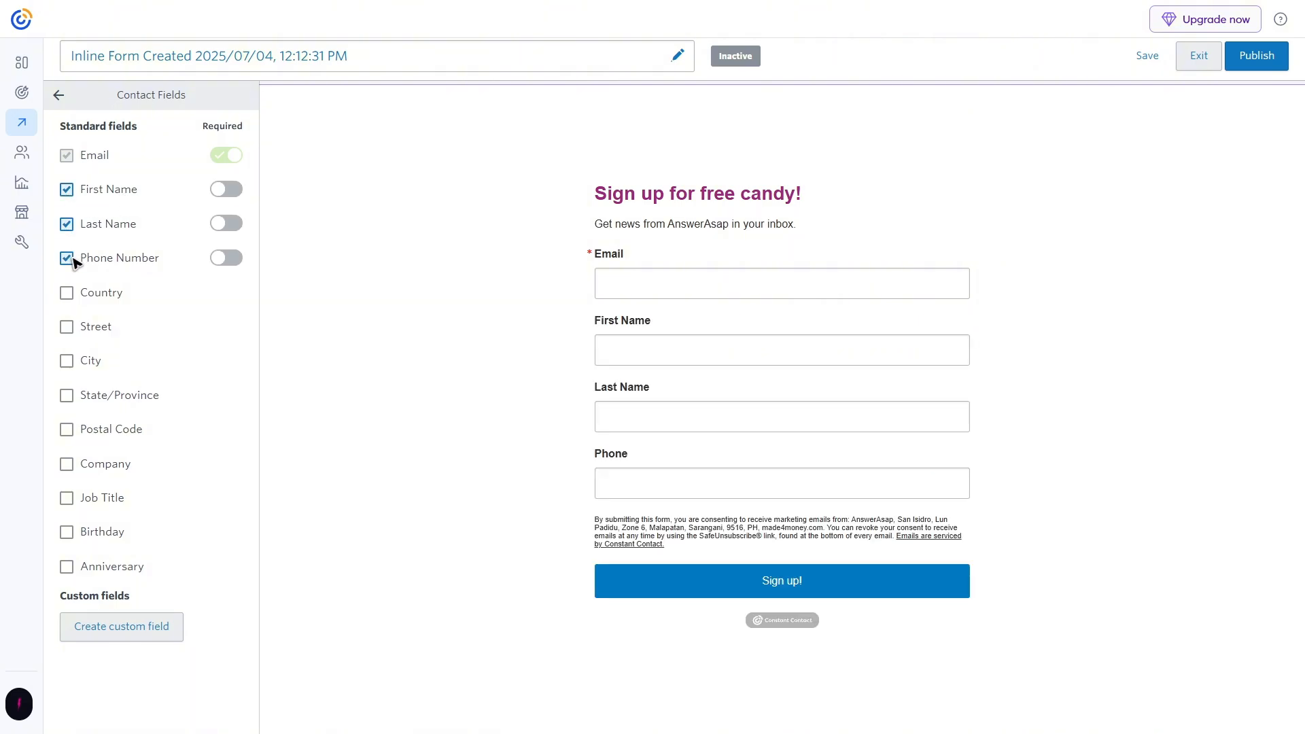
{"action": "left_click", "coordinate": [68, 293]}
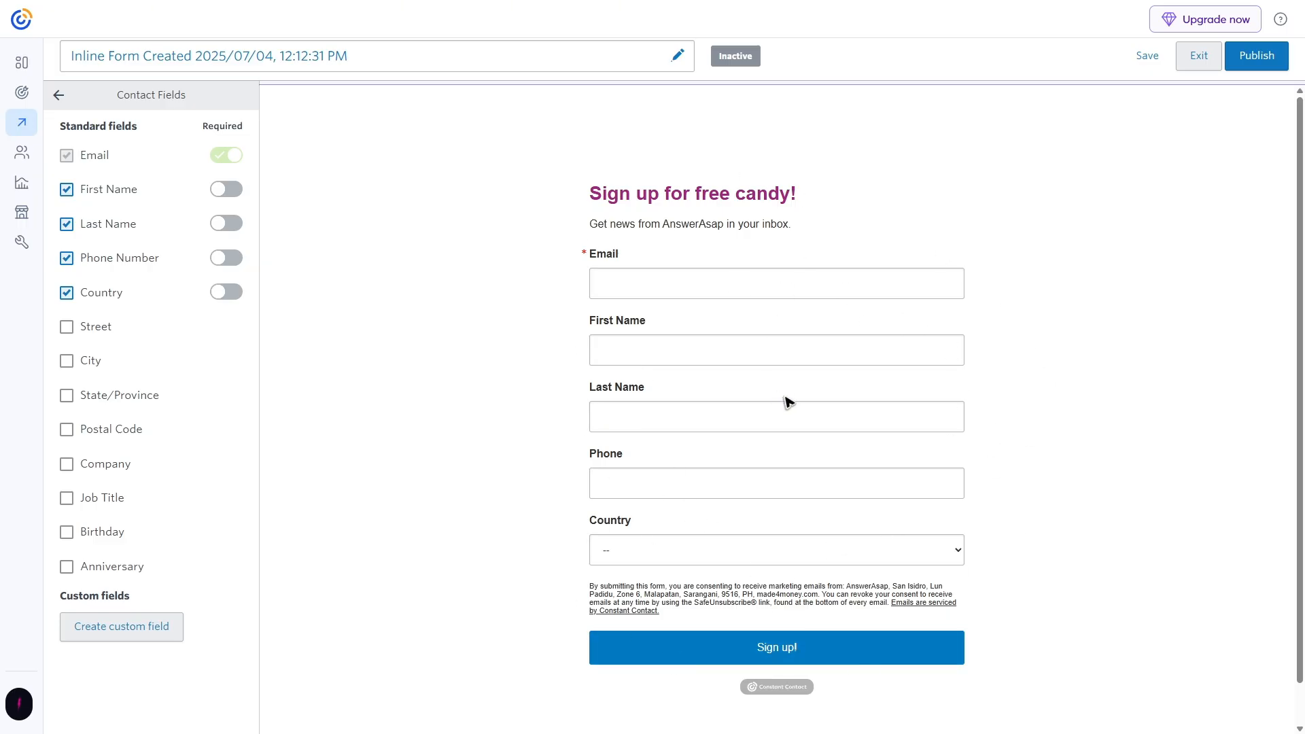
Make the First Name, Last Name, Phone Number and Country fields required, and check the country choices in the form preview
{"action": "left_click", "coordinate": [226, 188]}
{"action": "left_click", "coordinate": [226, 223]}
{"action": "left_click", "coordinate": [226, 258]}
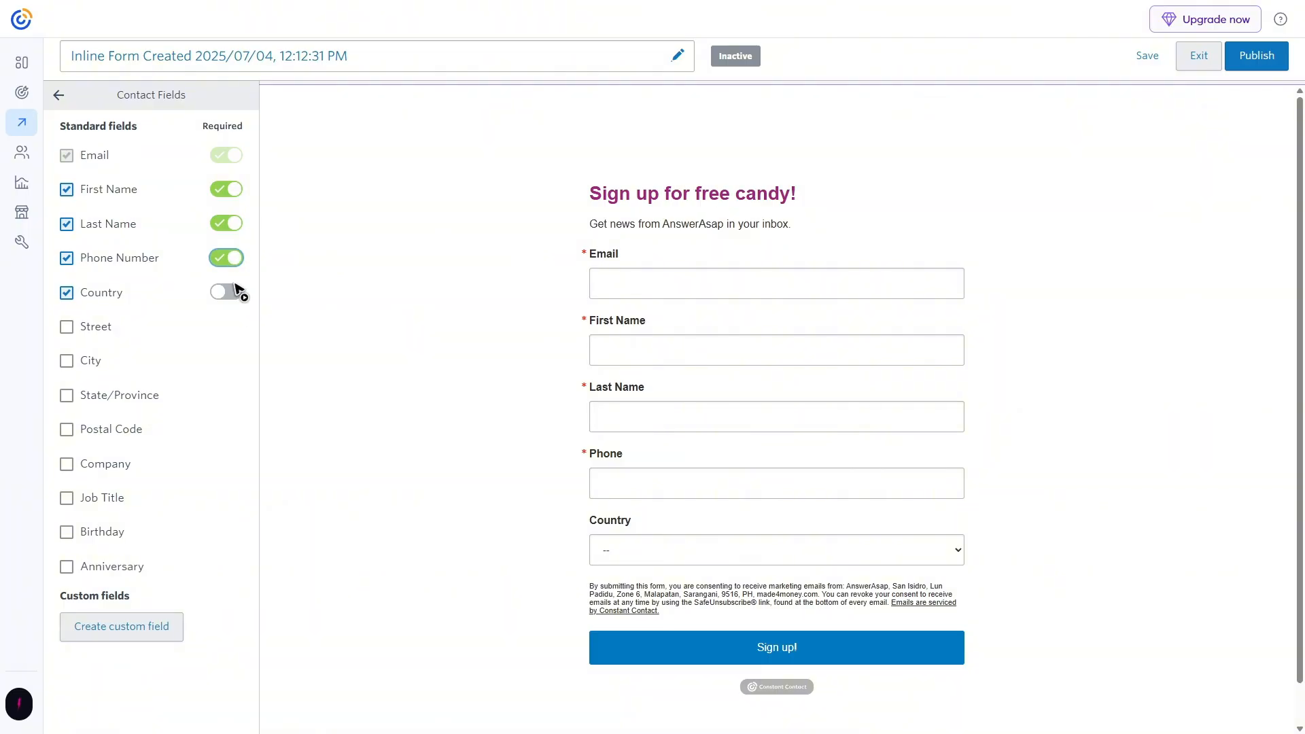
{"action": "left_click", "coordinate": [234, 291]}
{"action": "left_click", "coordinate": [58, 95]}
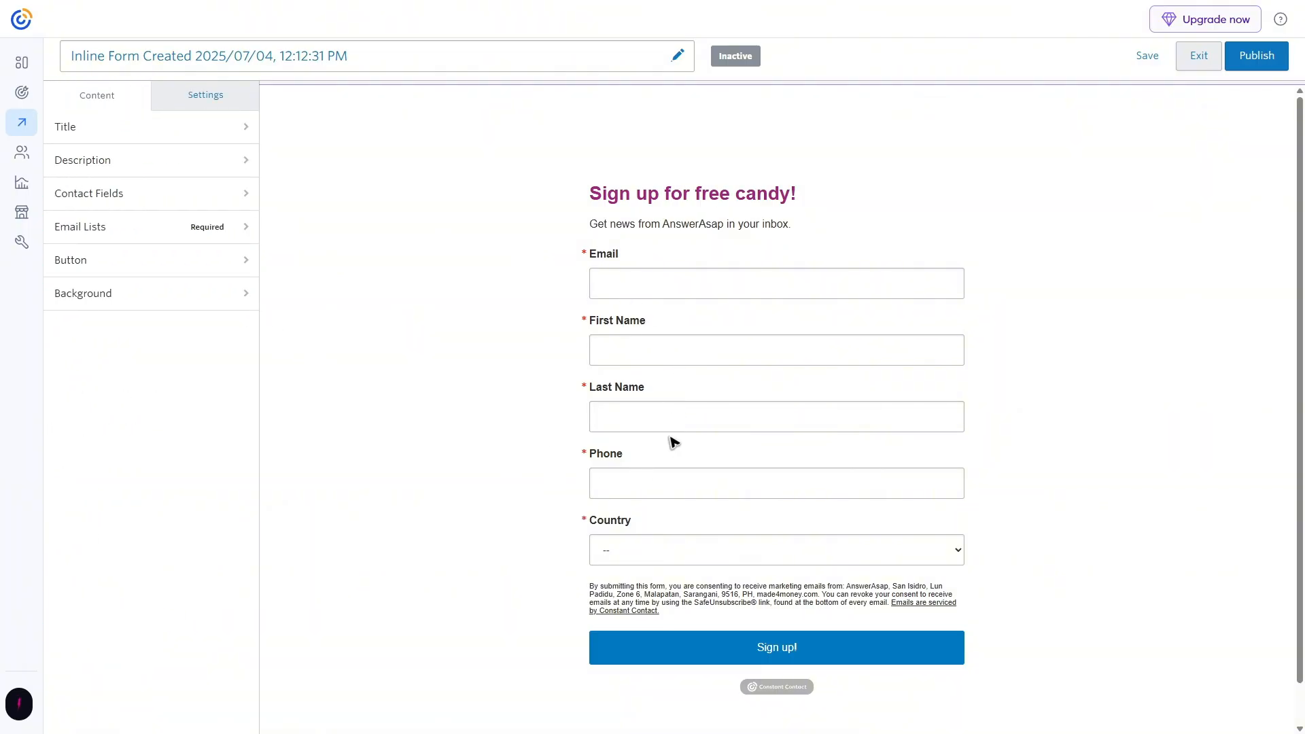
{"action": "left_click", "coordinate": [878, 560]}
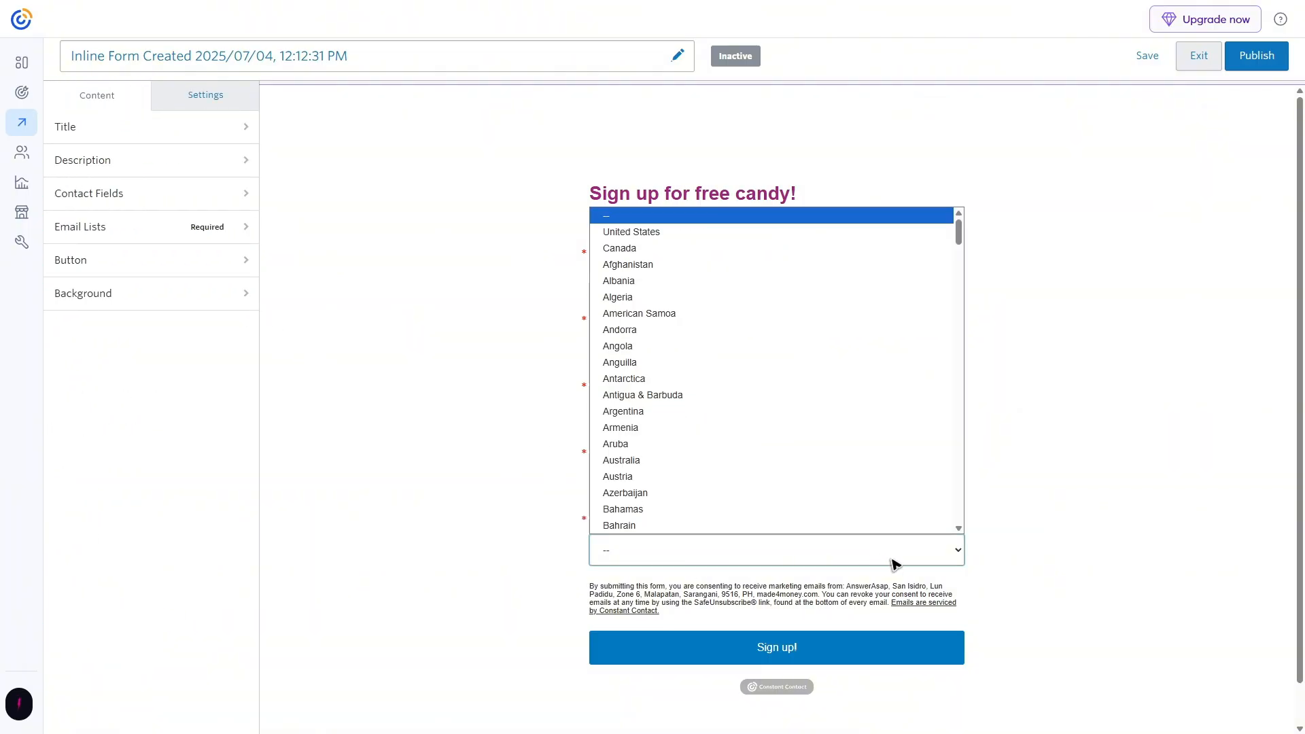
{"action": "left_click", "coordinate": [1083, 403]}
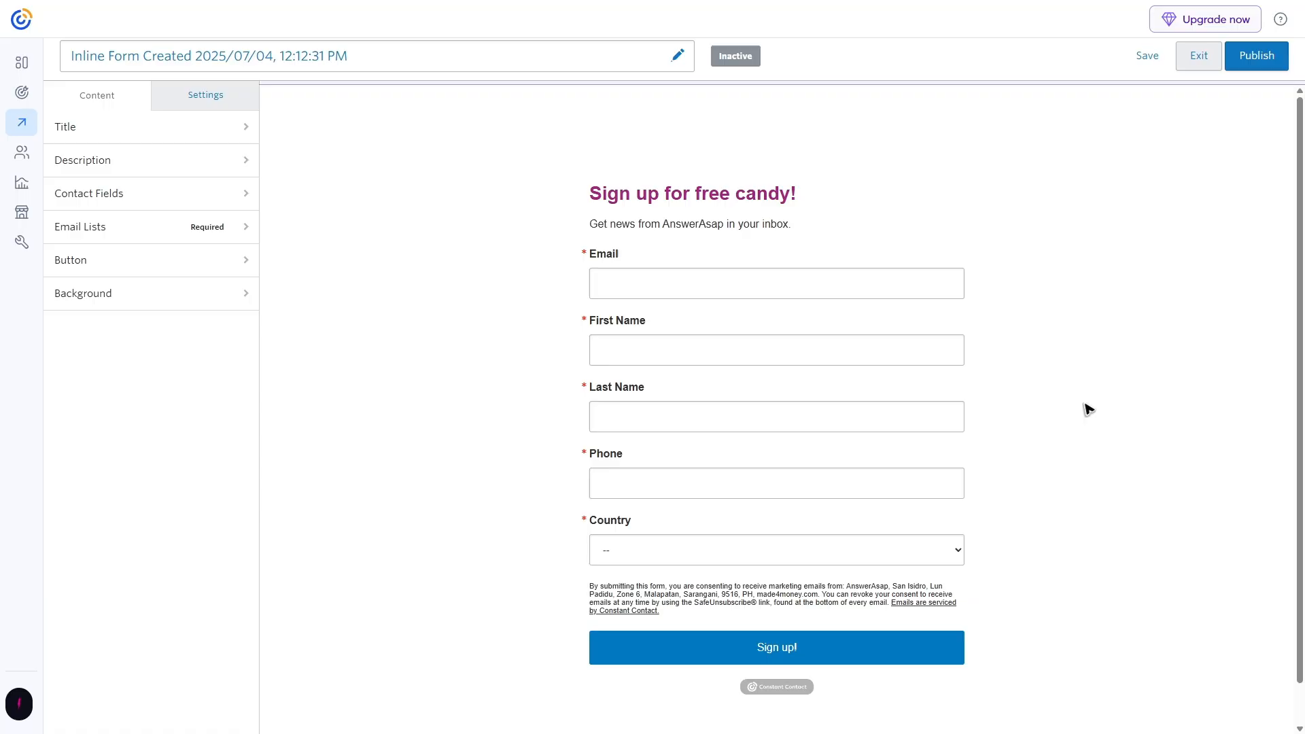
Create an email list named "From my registration form" for the form's sign-ups
{"action": "left_click", "coordinate": [138, 238]}
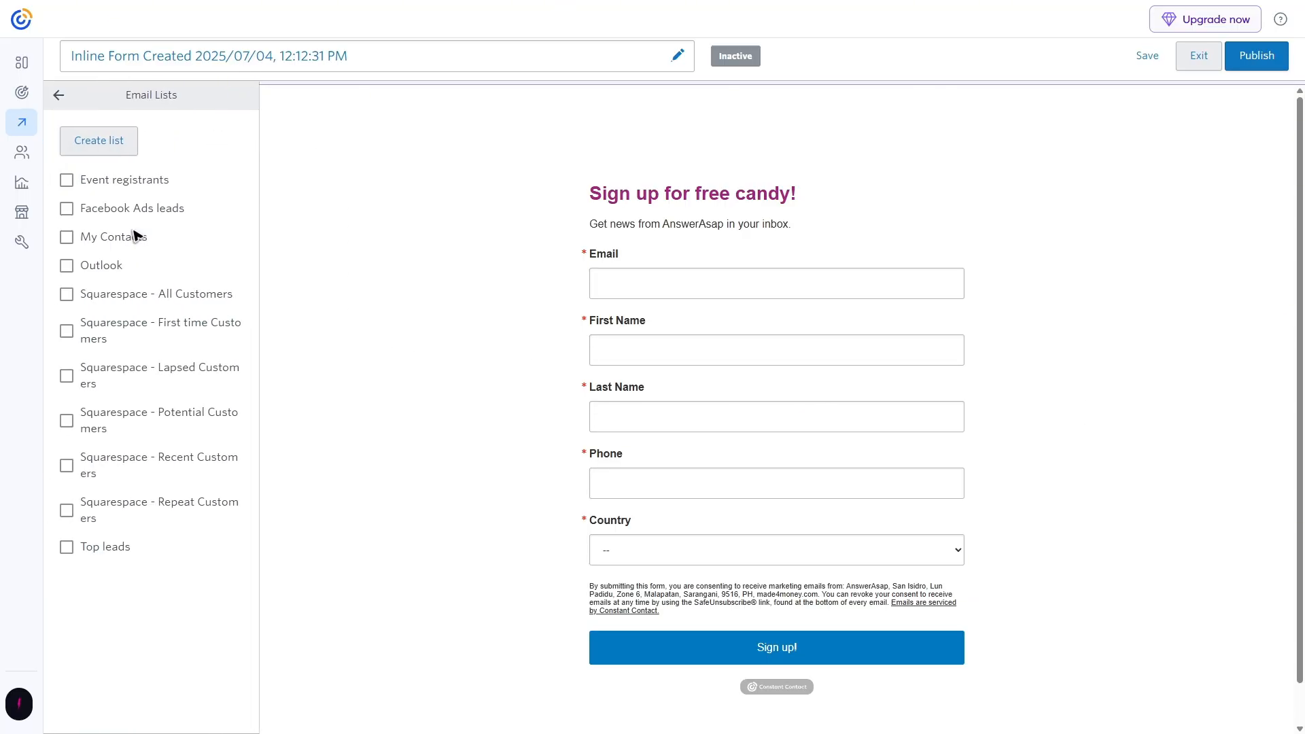
{"action": "left_click", "coordinate": [127, 151]}
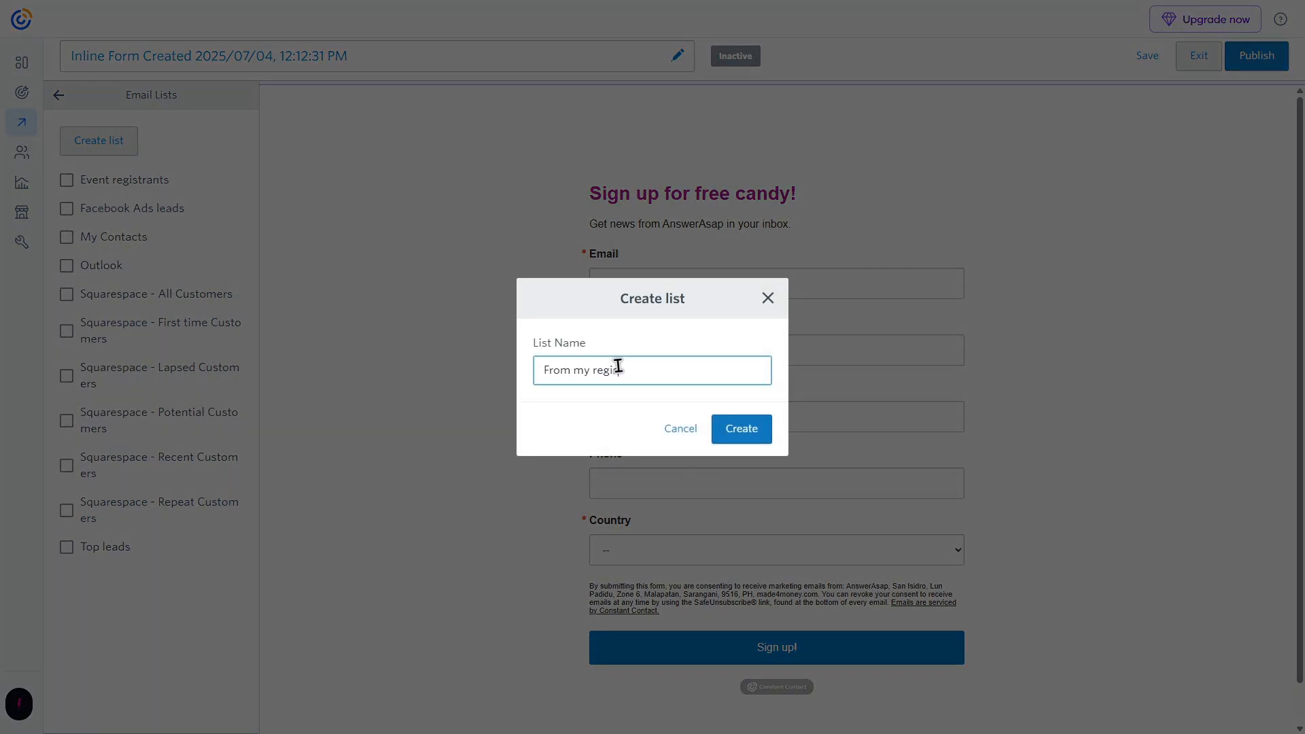
{"action": "type", "text": "From my registration form"}
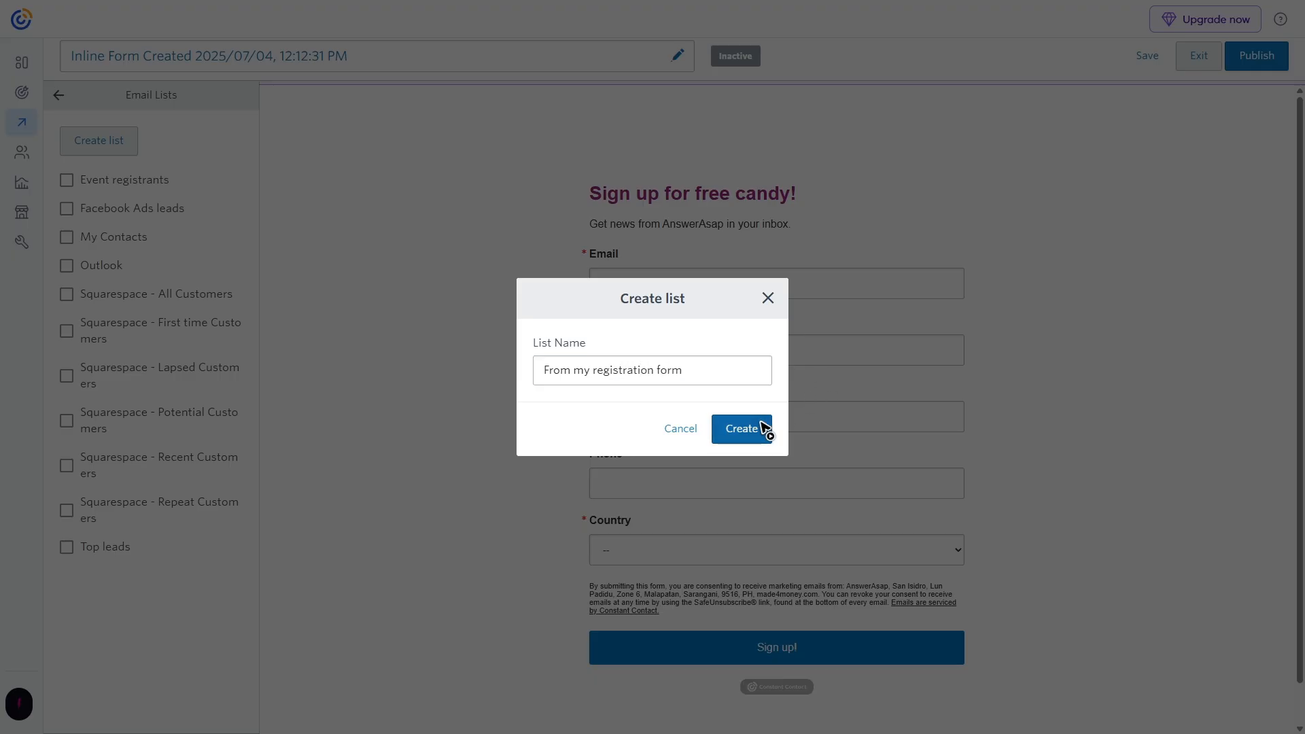
{"action": "left_click", "coordinate": [741, 428]}
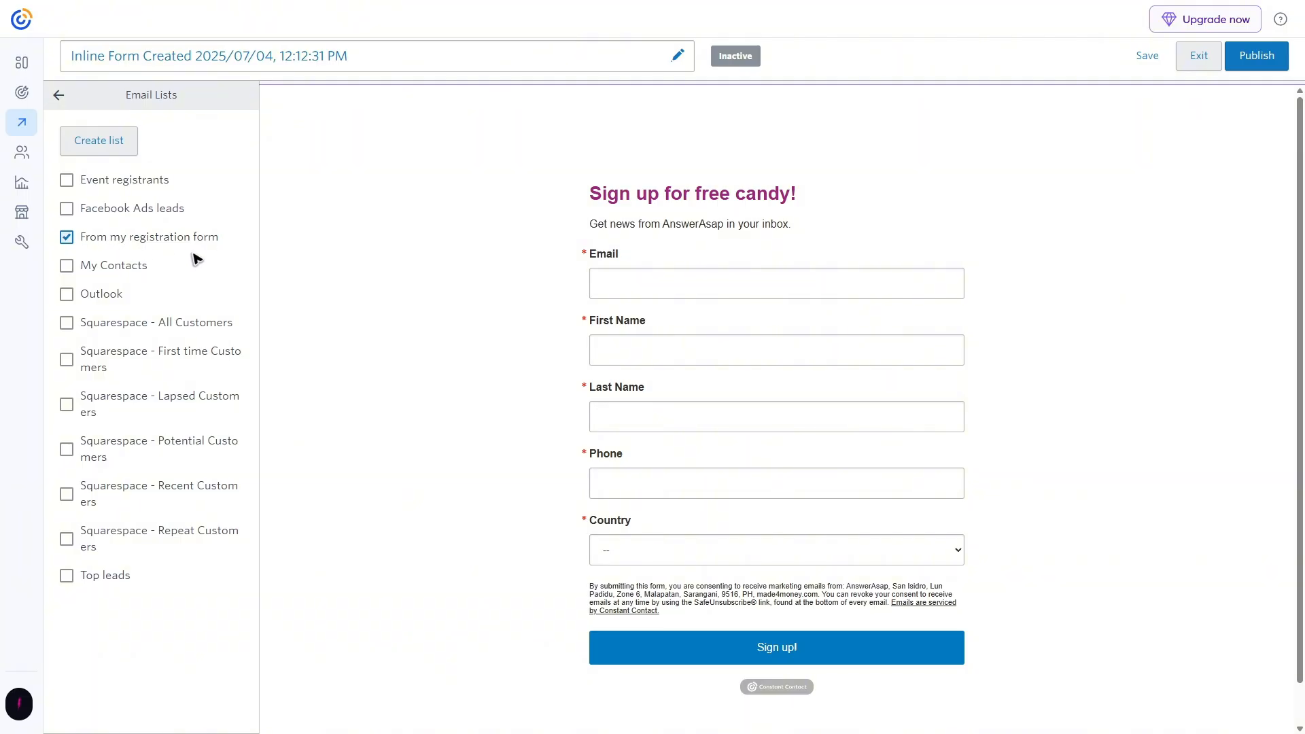
{"action": "left_click", "coordinate": [59, 95]}
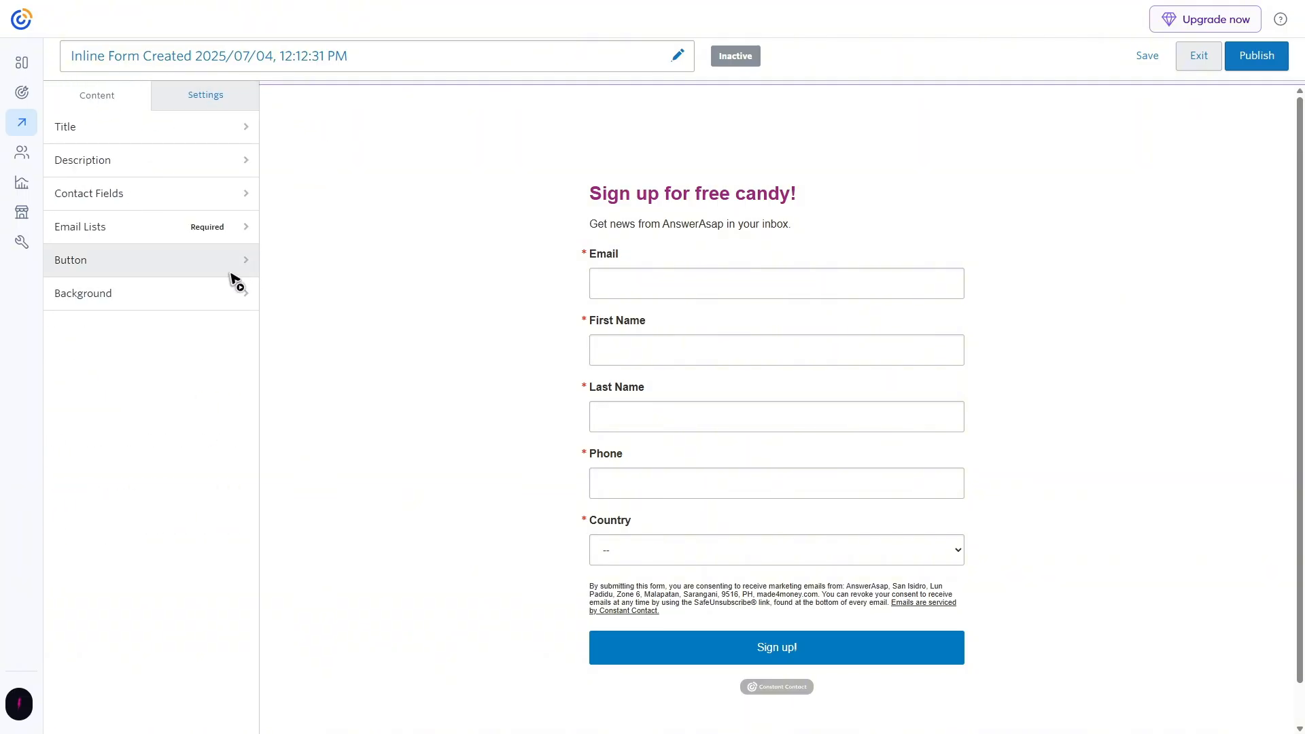
Set the sign-up button's background color to dark magenta and its text color to black
{"action": "left_click", "coordinate": [202, 271]}
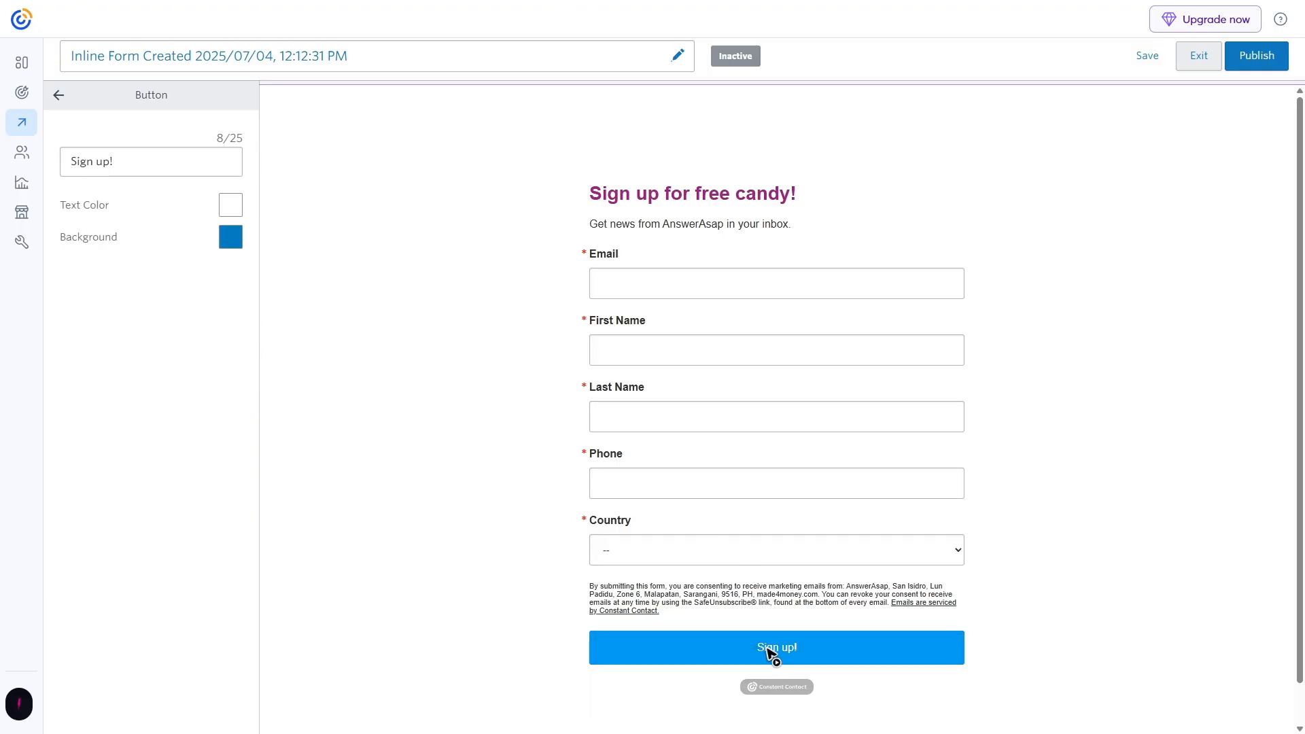
{"action": "left_click", "coordinate": [226, 241]}
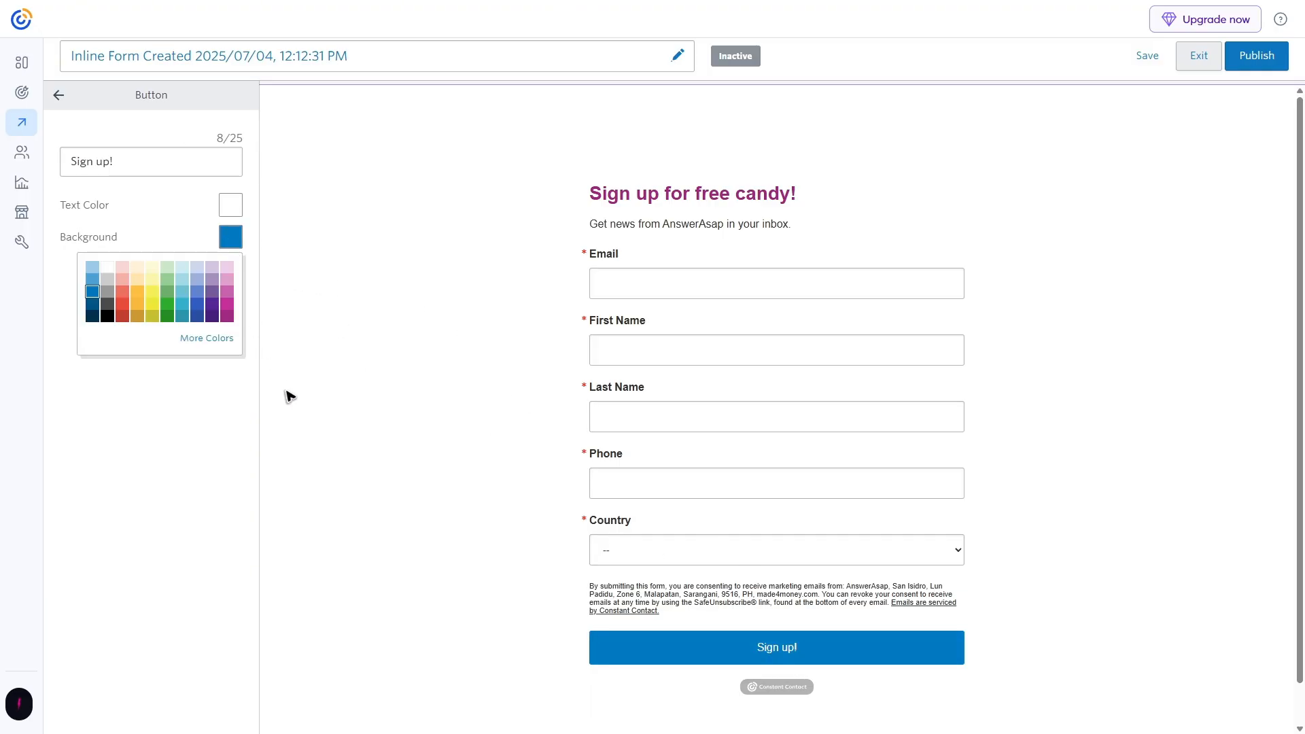
{"action": "left_click", "coordinate": [228, 316]}
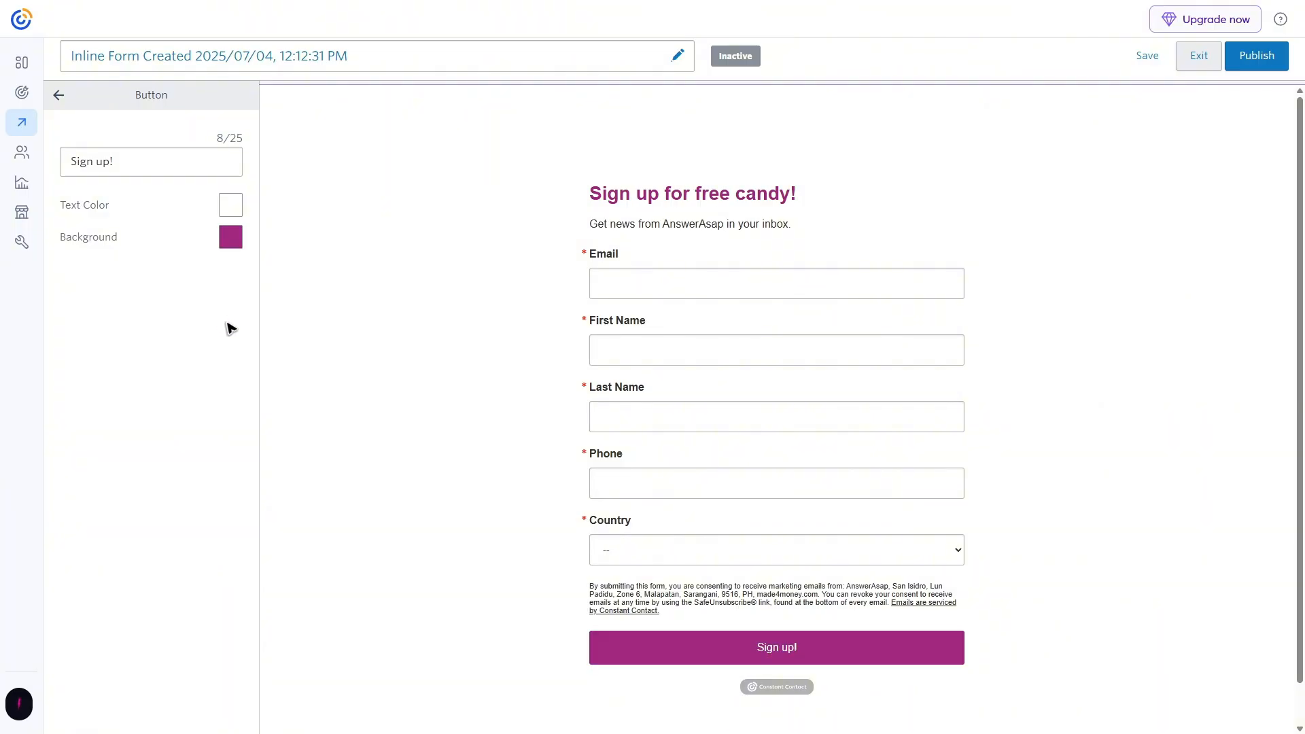
{"action": "left_click", "coordinate": [234, 210]}
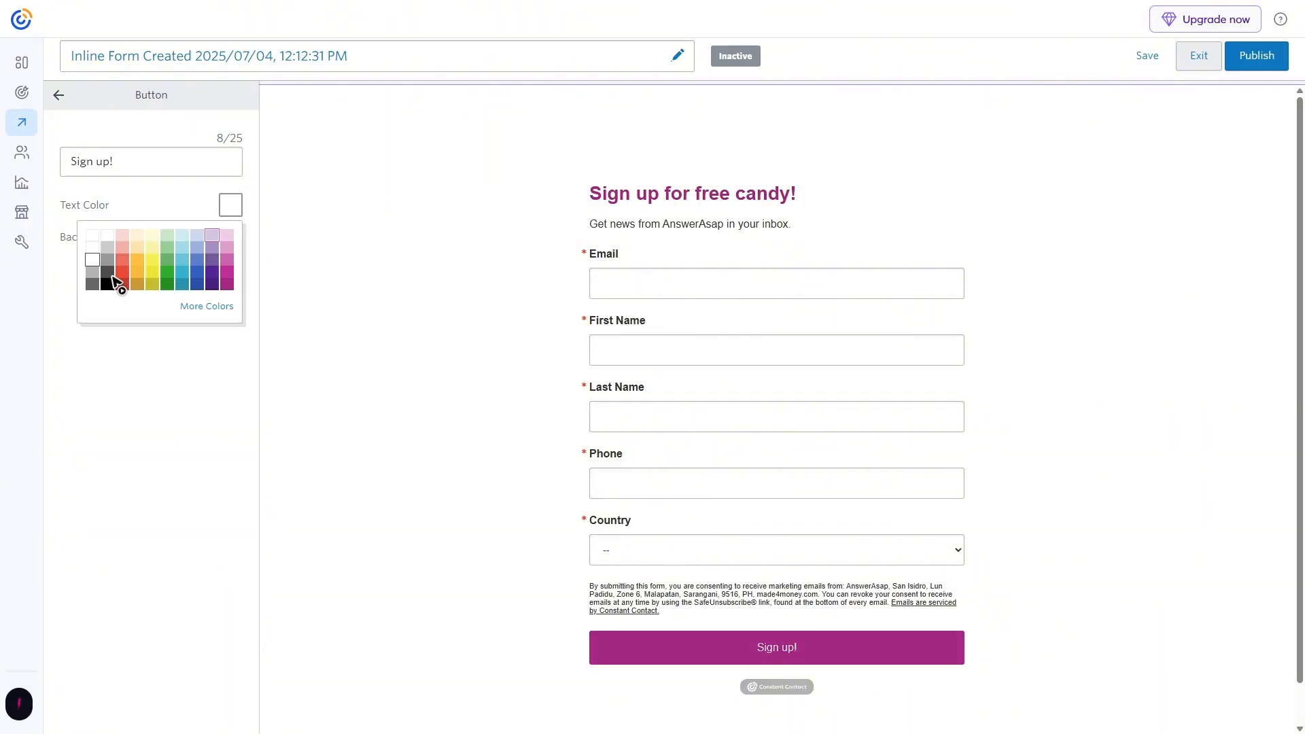
{"action": "left_click", "coordinate": [107, 284]}
{"action": "left_click", "coordinate": [393, 401]}
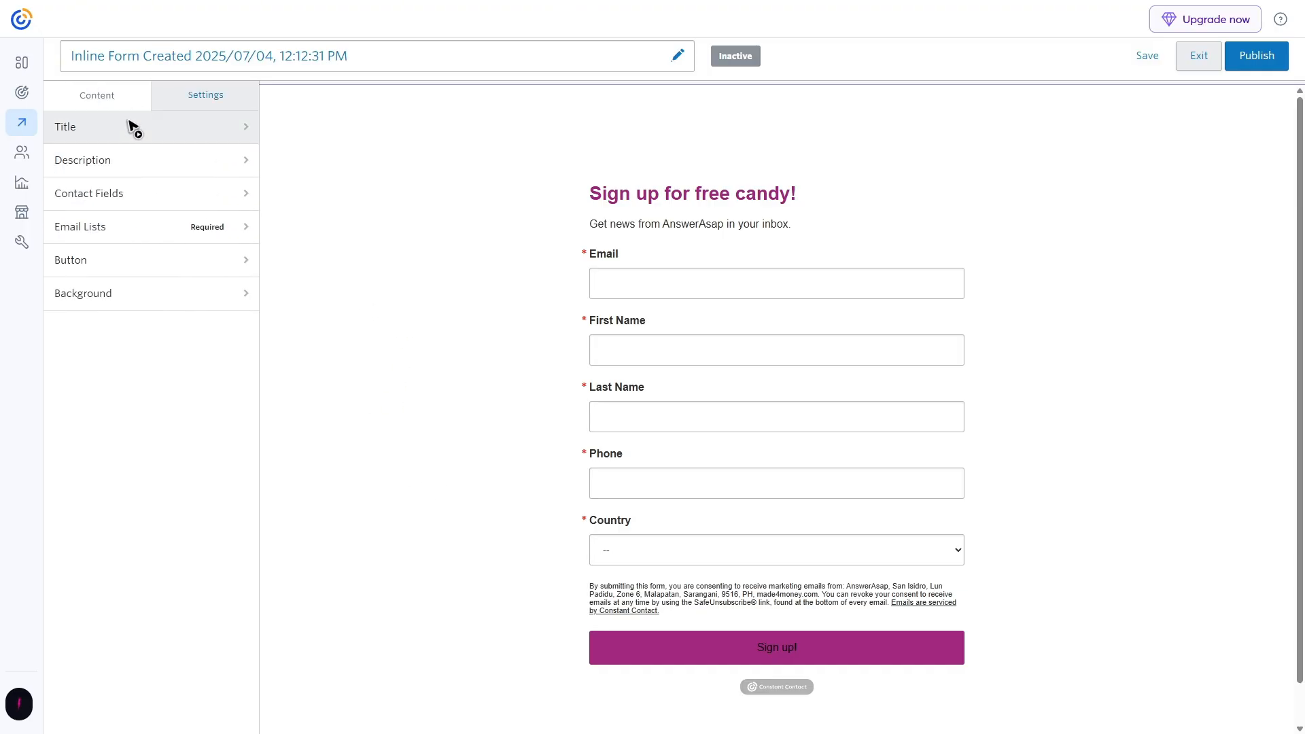
Set the sign-up form's background color to pale yellow
{"action": "left_click", "coordinate": [144, 307]}
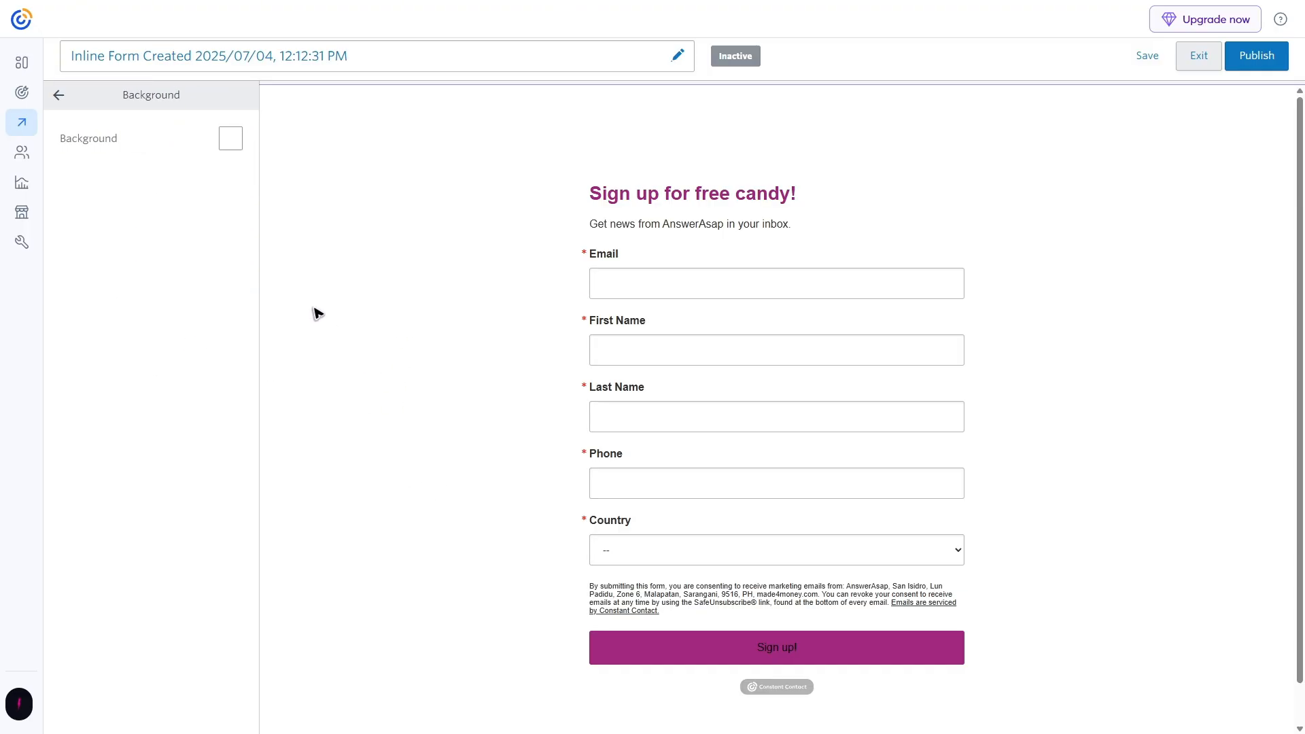
{"action": "left_click", "coordinate": [226, 139]}
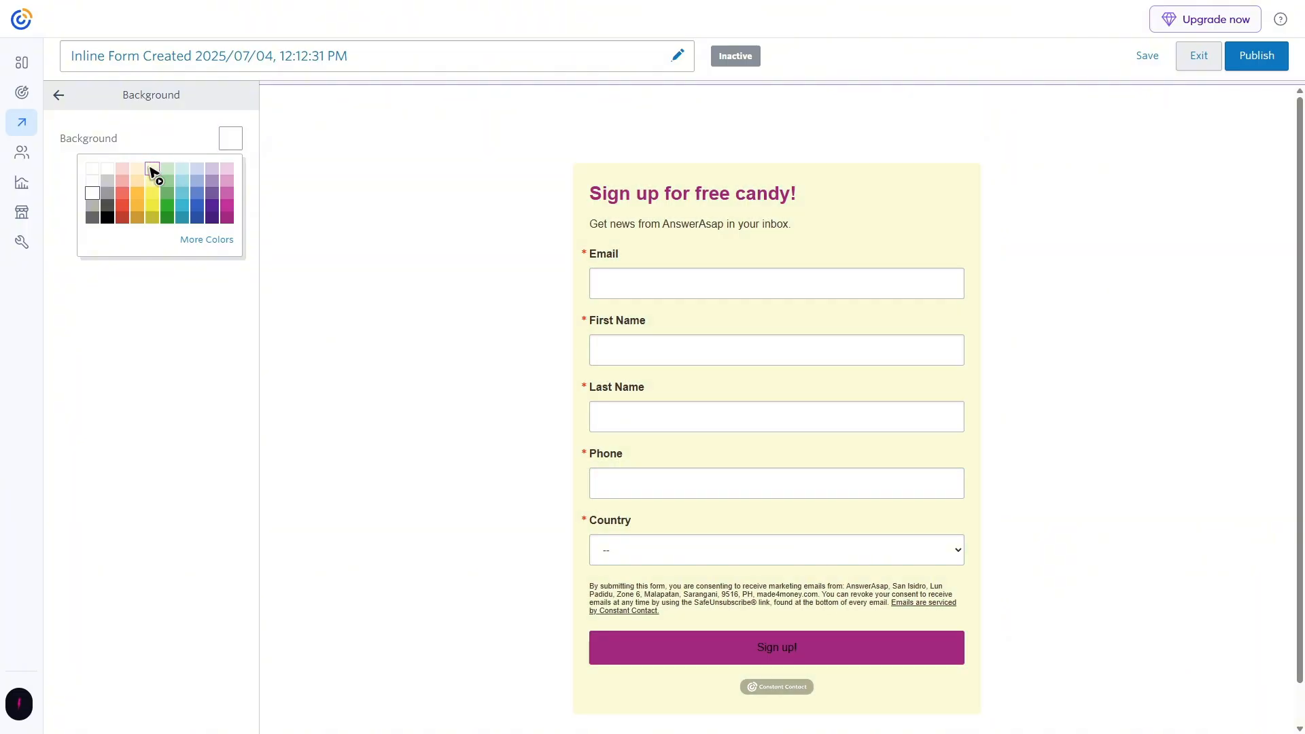
{"action": "left_click", "coordinate": [152, 171]}
{"action": "left_click", "coordinate": [64, 98]}
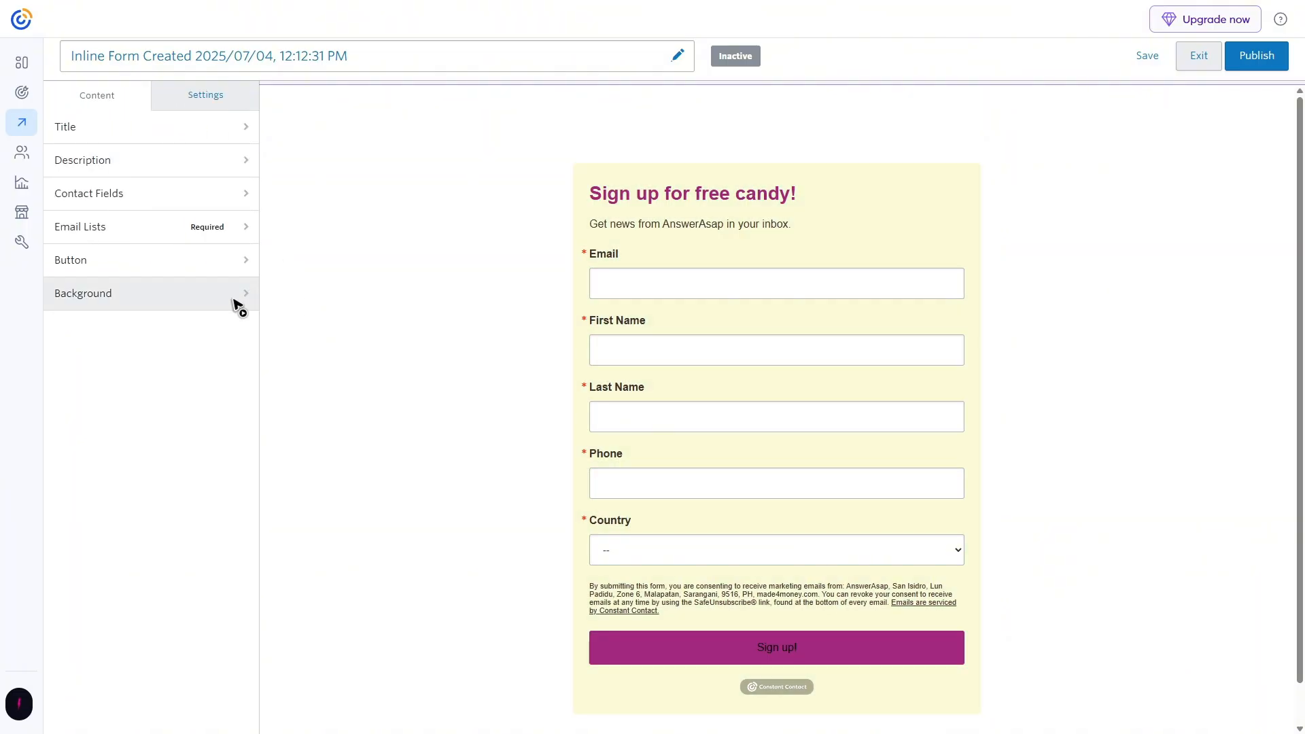
Review the form's device display setting and the option to hide Constant Contact branding
{"action": "left_click", "coordinate": [208, 101]}
{"action": "left_click", "coordinate": [235, 136]}
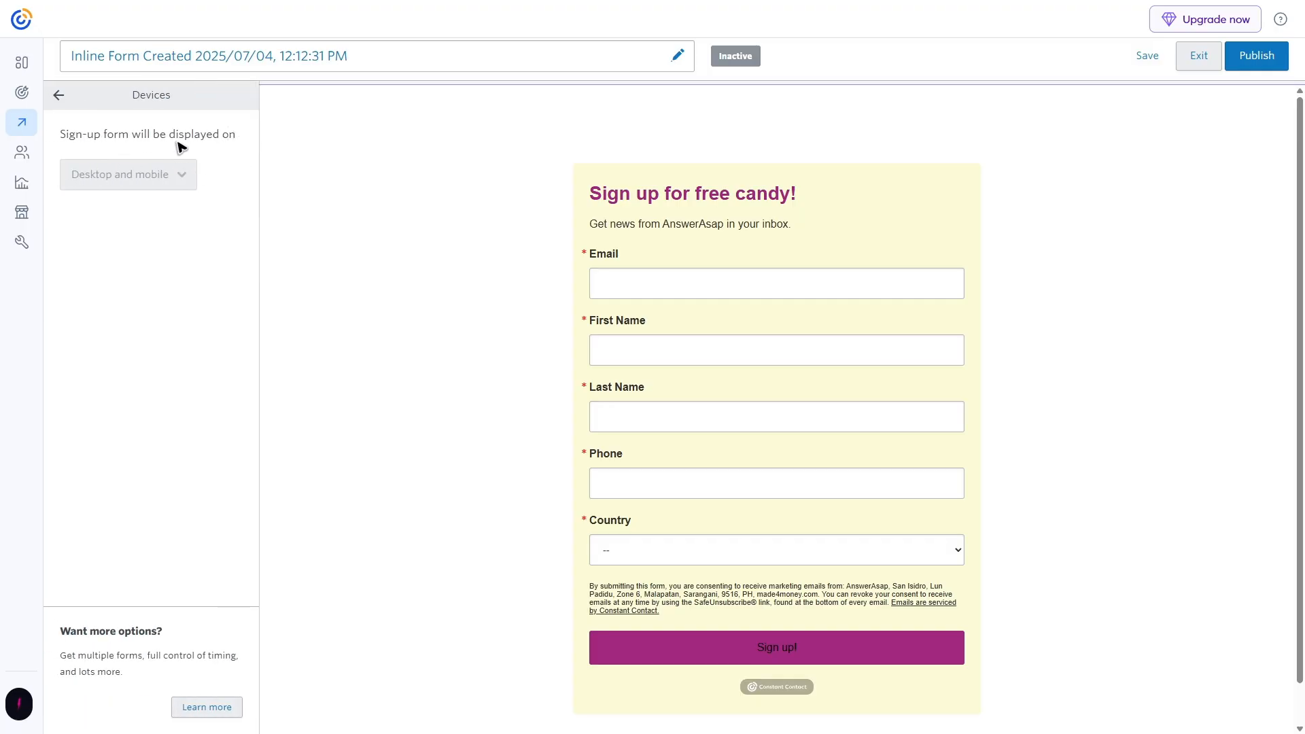
{"action": "left_click_drag", "start_coordinate": [100, 183], "coordinate": [191, 197]}
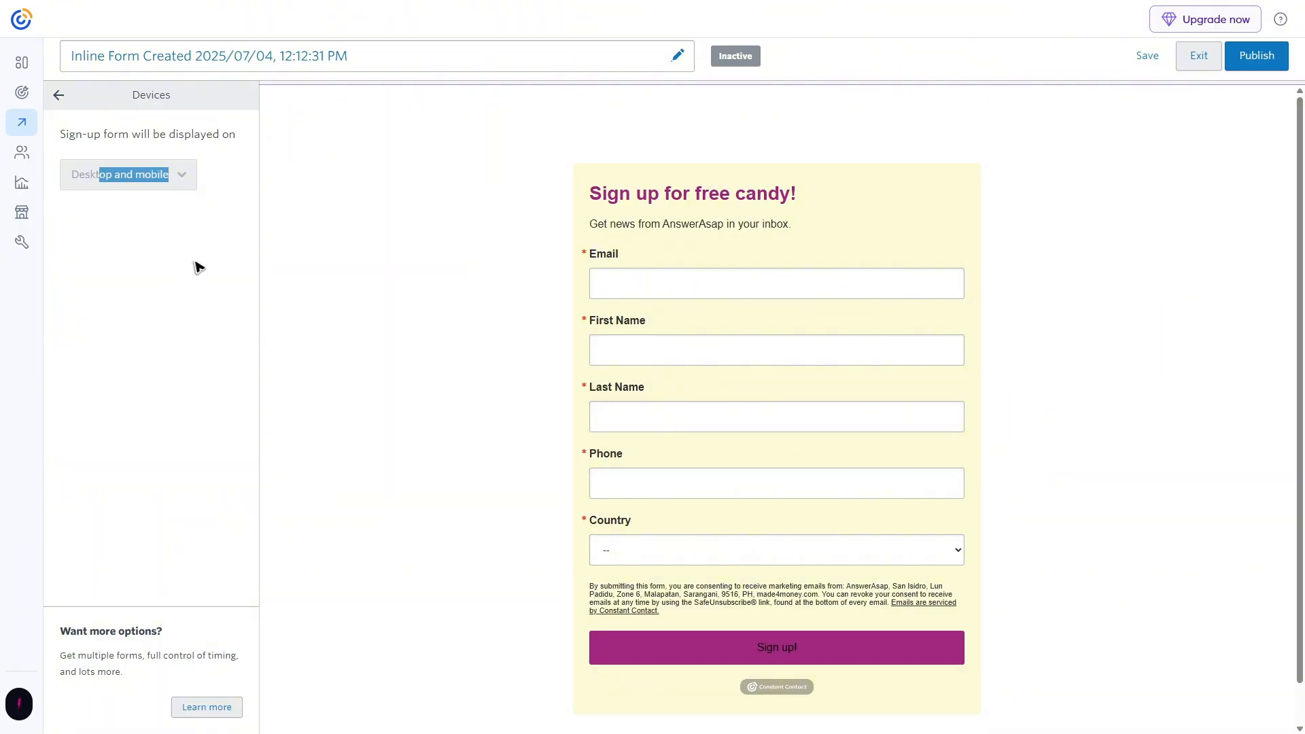
{"action": "left_click", "coordinate": [201, 275]}
{"action": "left_click", "coordinate": [68, 95]}
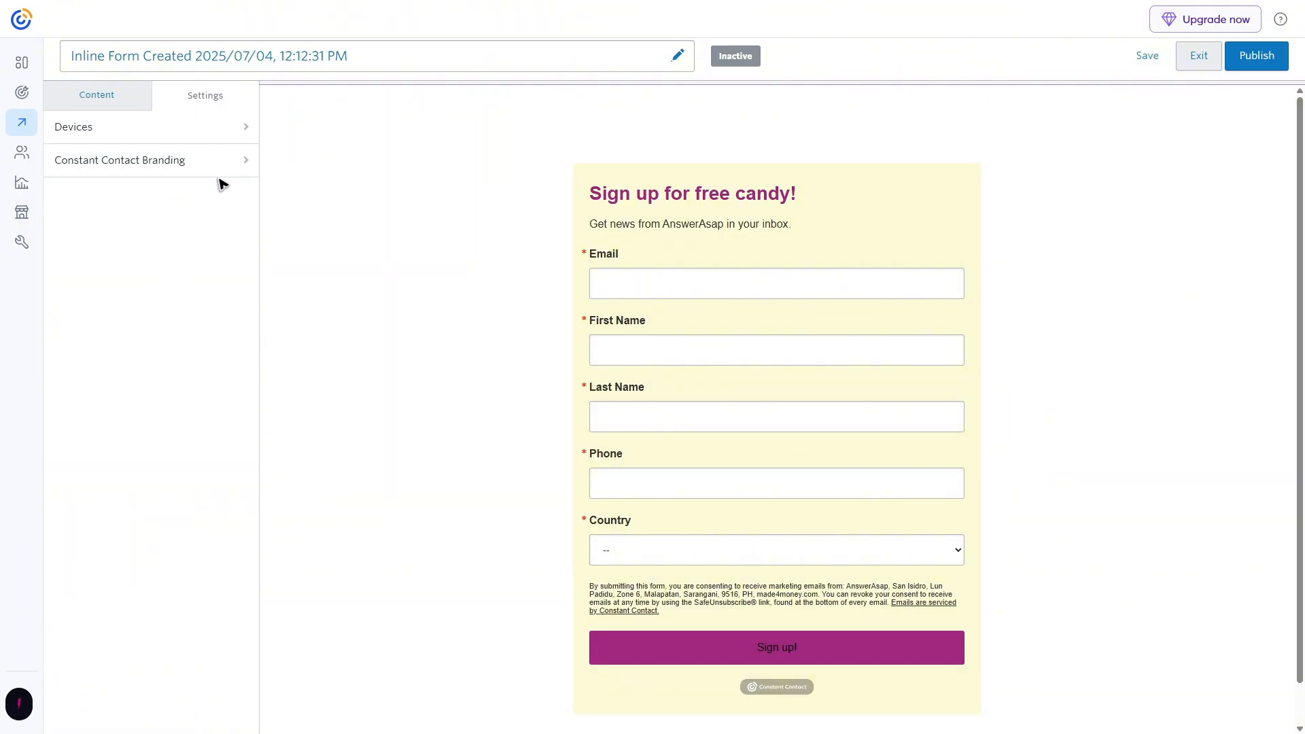
{"action": "scroll", "coordinate": [680, 476], "scroll_direction": "down", "scroll_amount": 1}
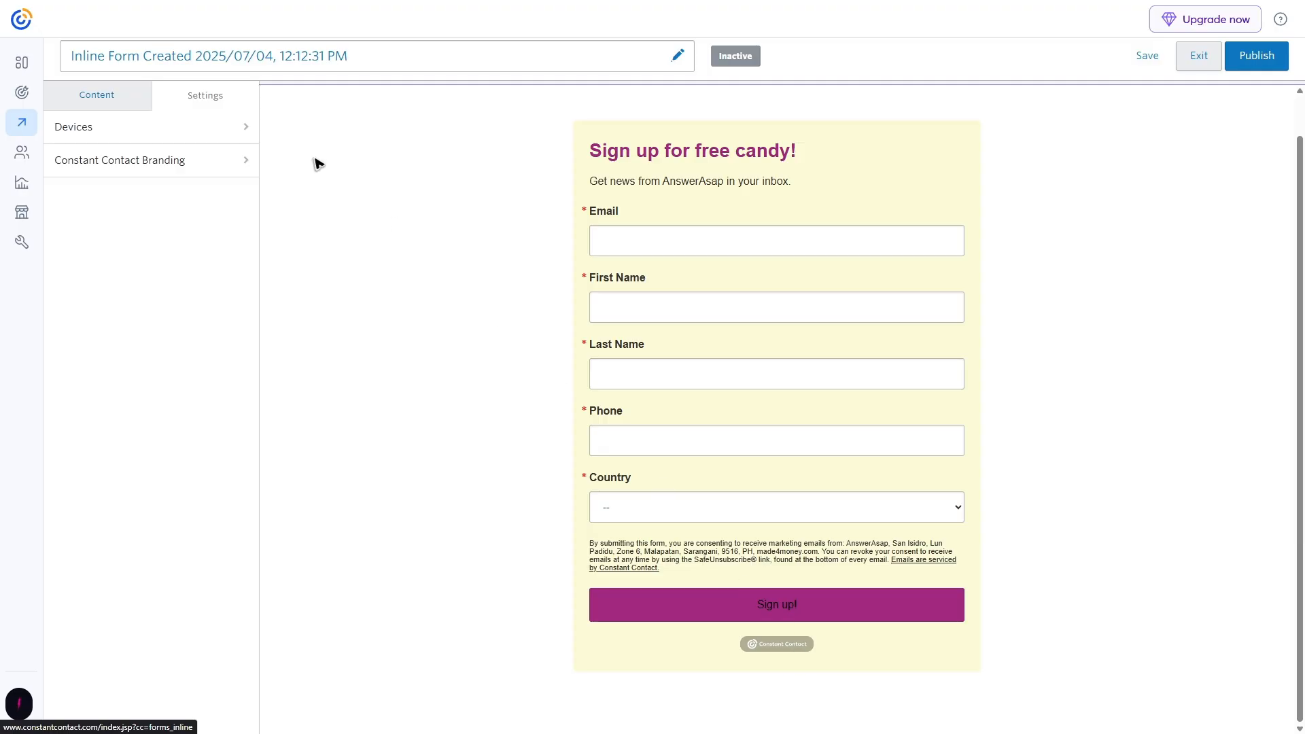
{"action": "left_click", "coordinate": [117, 171]}
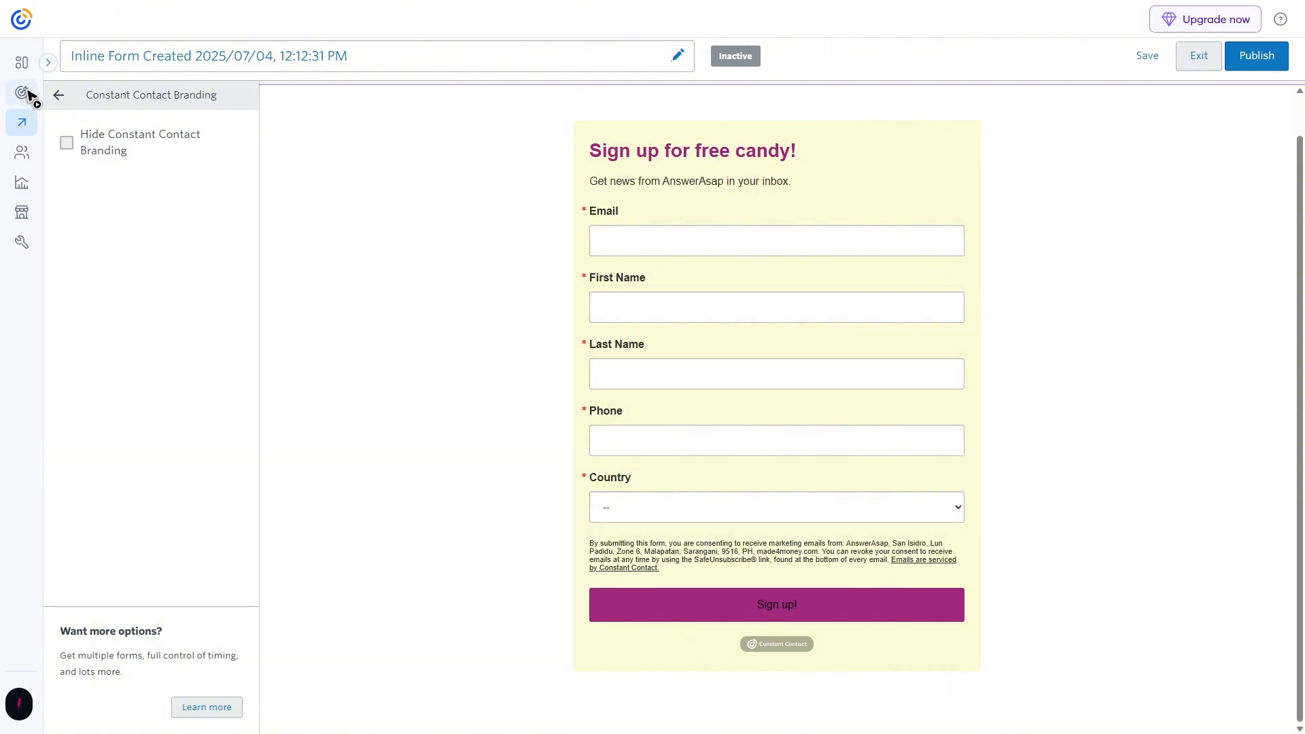
{"action": "left_click", "coordinate": [58, 95]}
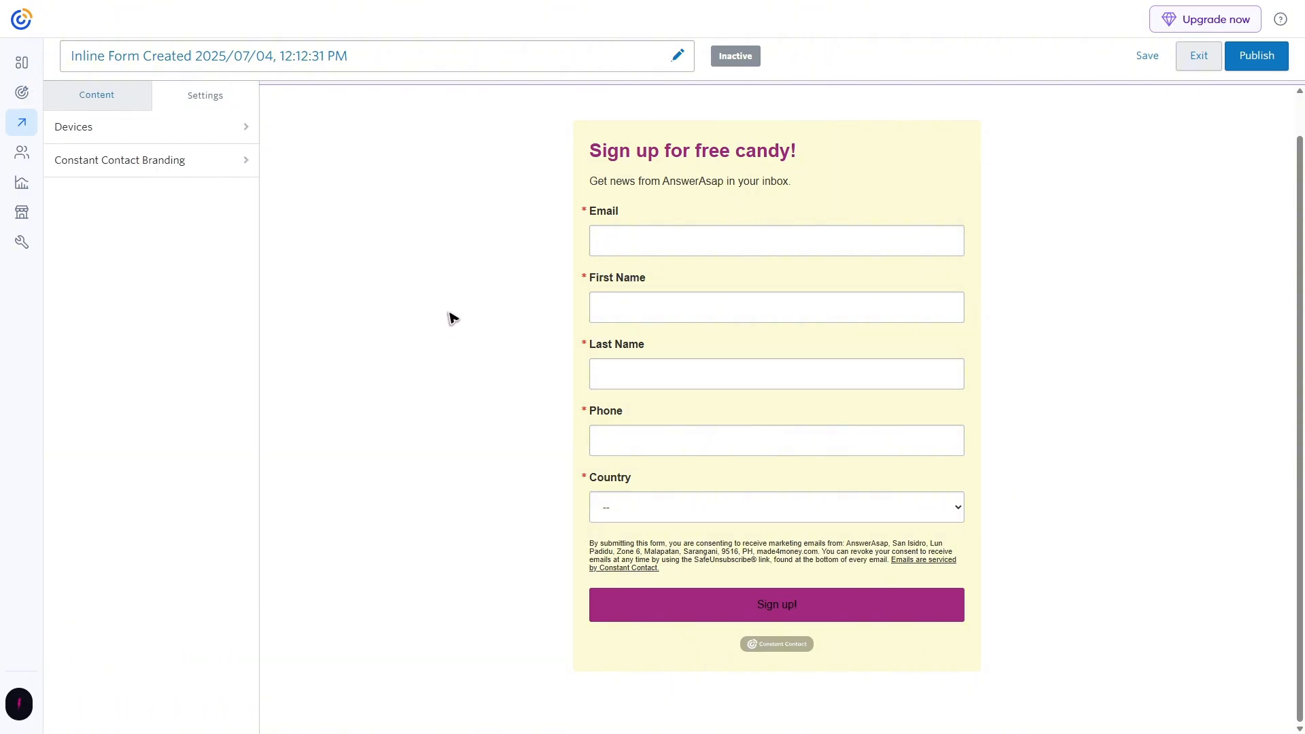
Save the finished sign-up form and publish it
{"action": "left_click", "coordinate": [1148, 57]}
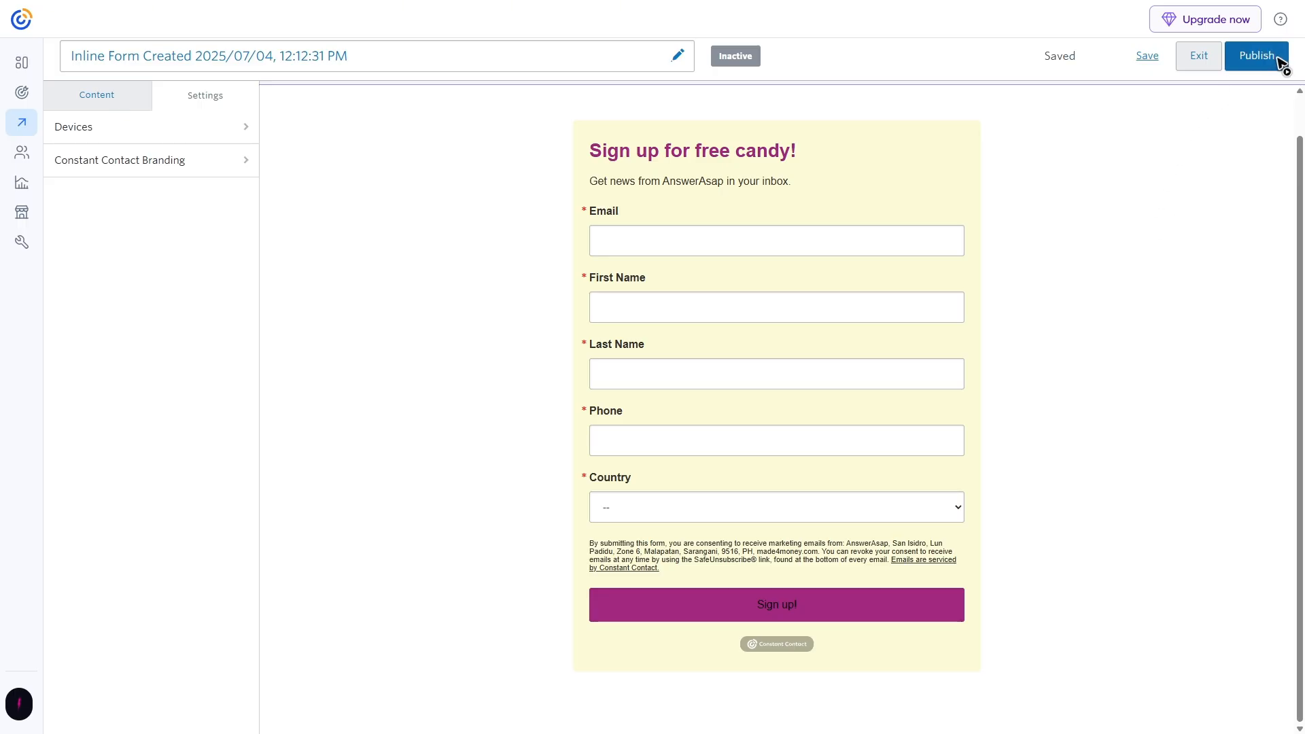
{"action": "left_click", "coordinate": [1247, 59]}
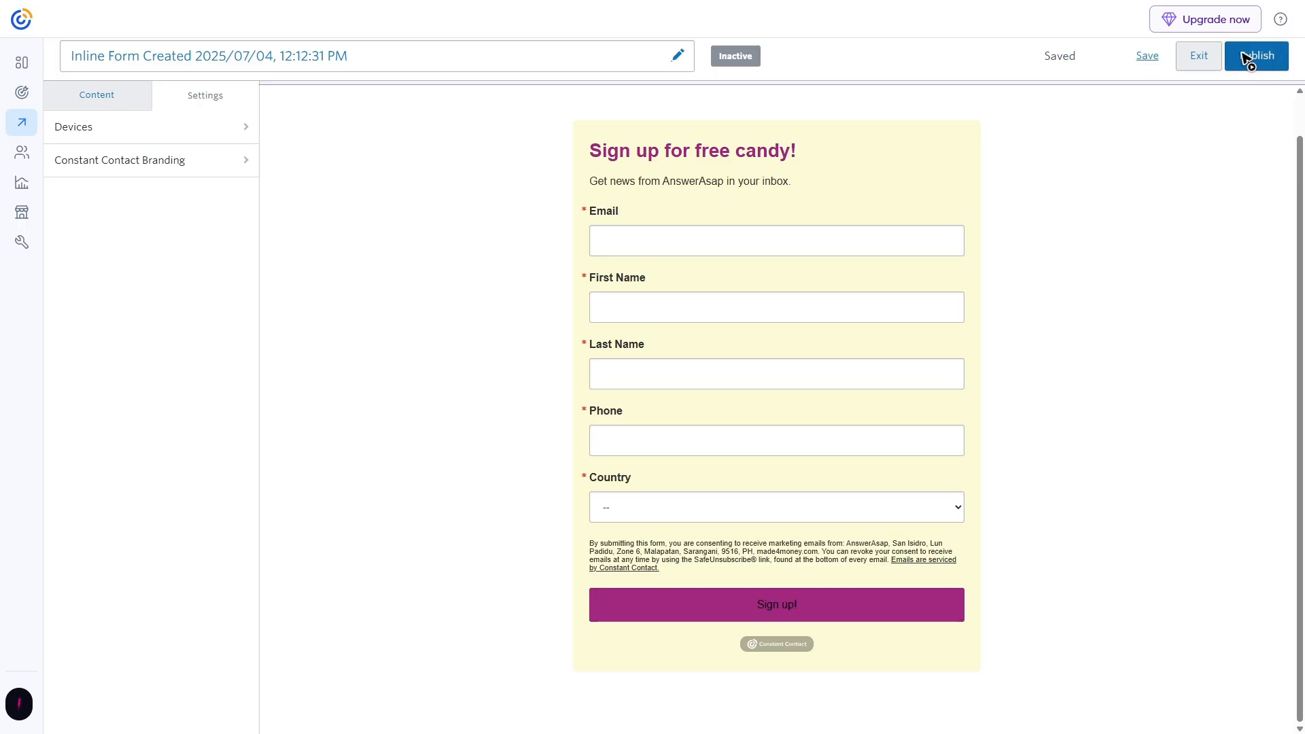